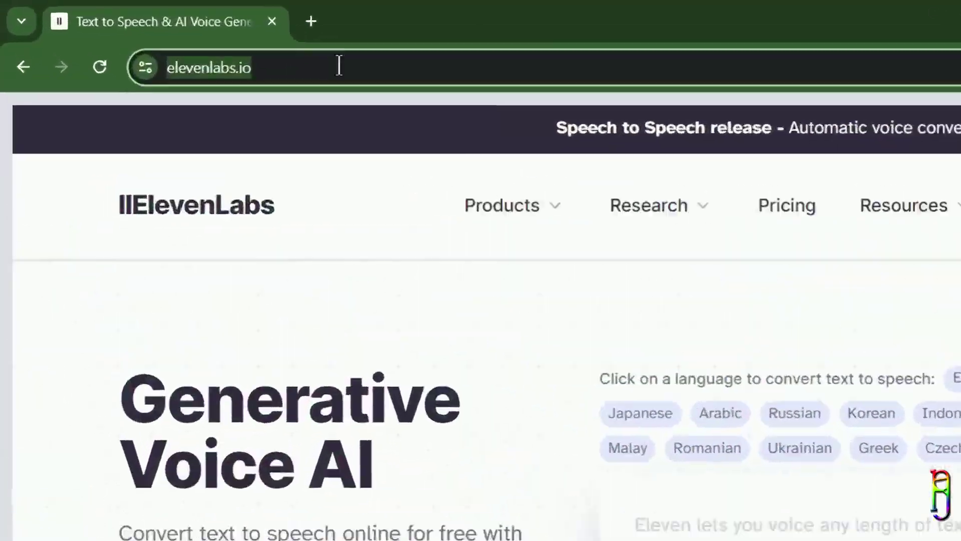
# Step: Reveal the full elevenlabs.io address and open the Products dropdown on the homepage
pyautogui.click(210, 39)
pyautogui.moveTo(266, 42); pyautogui.dragTo(53, 36)
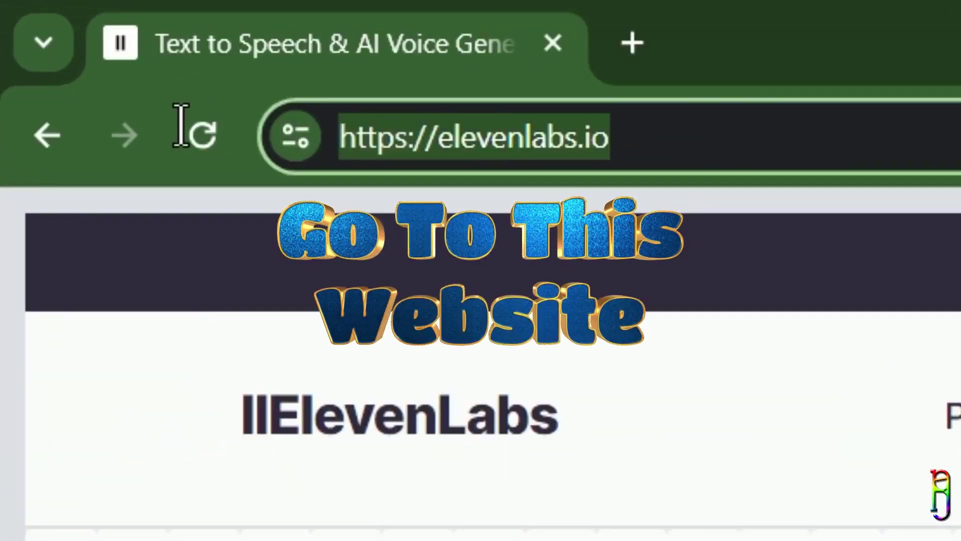
pyautogui.click(707, 141)
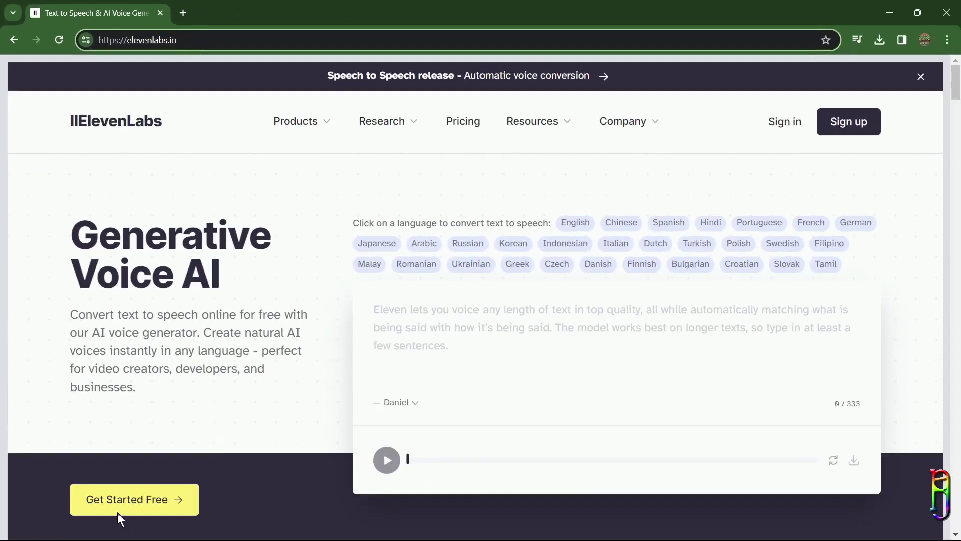
pyautogui.click(150, 504)
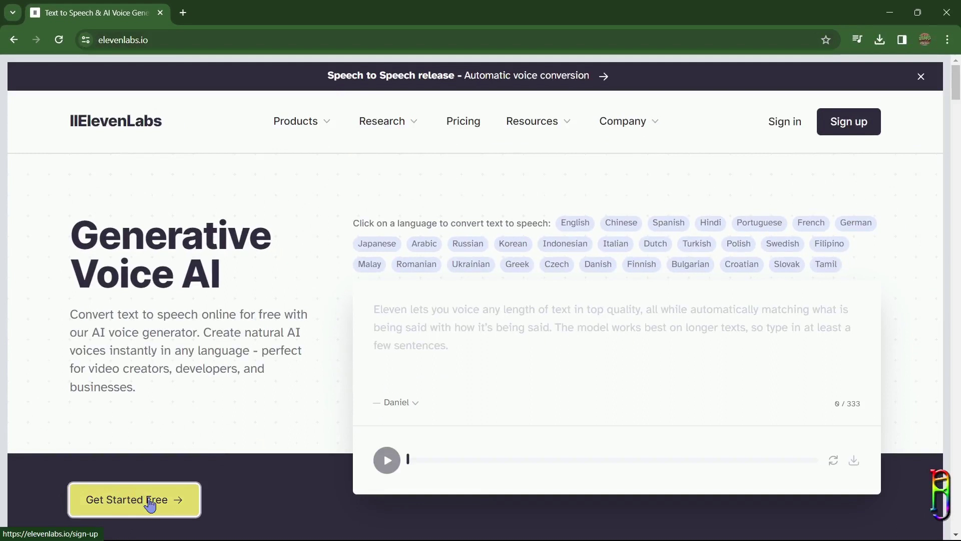
pyautogui.click(321, 121)
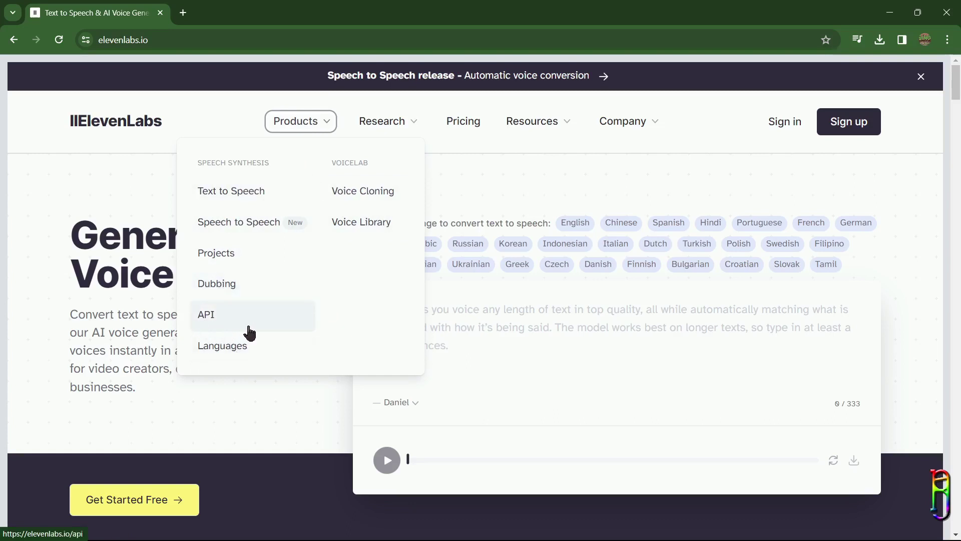
# Step: Open Pricing in a new tab and go to the Company > About page
pyautogui.click(28, 171)
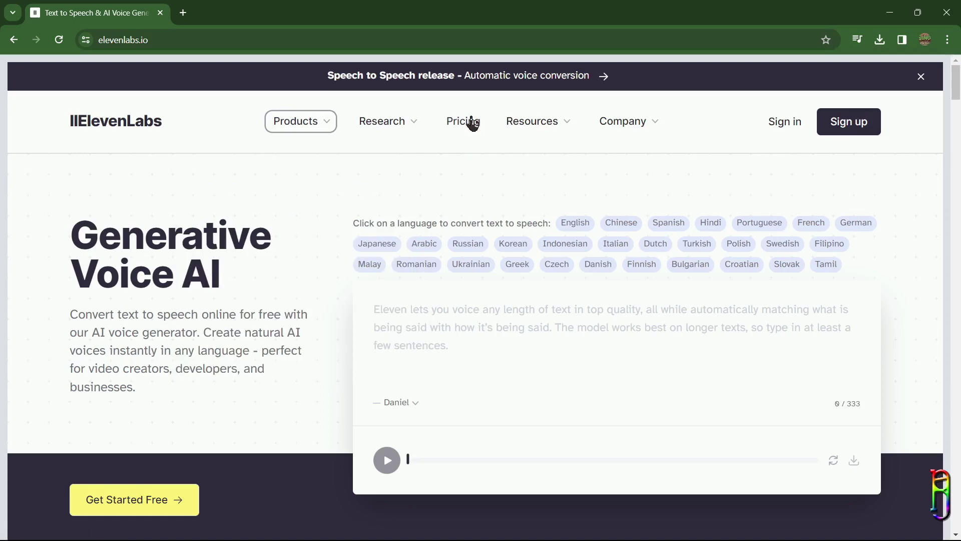
pyautogui.click(469, 122)
pyautogui.click(655, 123)
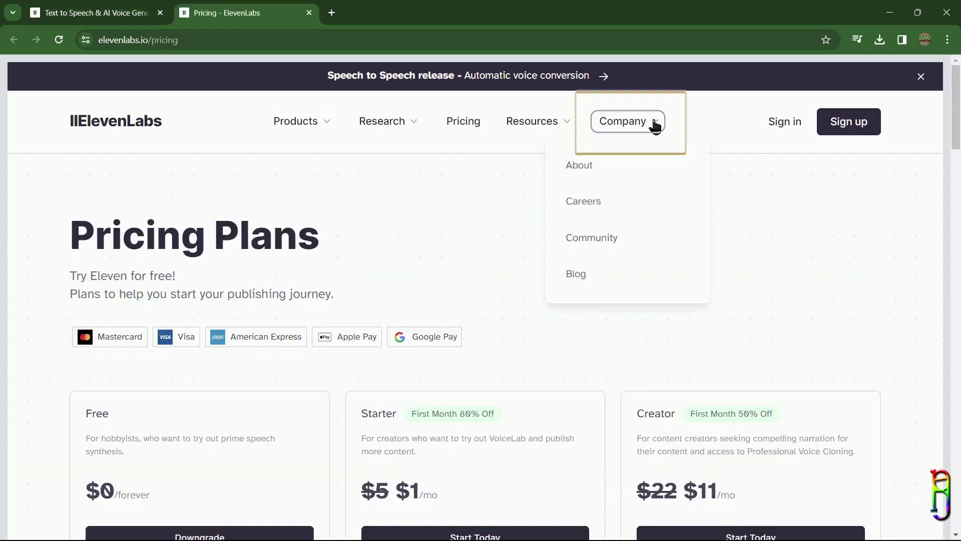
pyautogui.click(595, 178)
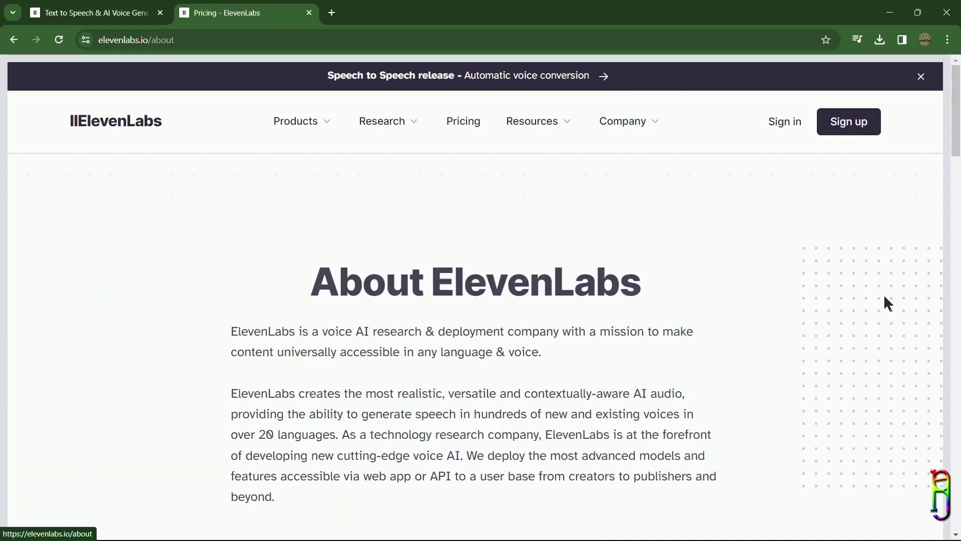
# Step: Read the About page's 2022 founding and founders' backgrounds, then go back to the homepage
pyautogui.scroll(-3, 708, 355)
pyautogui.scroll(-15, 707, 355)
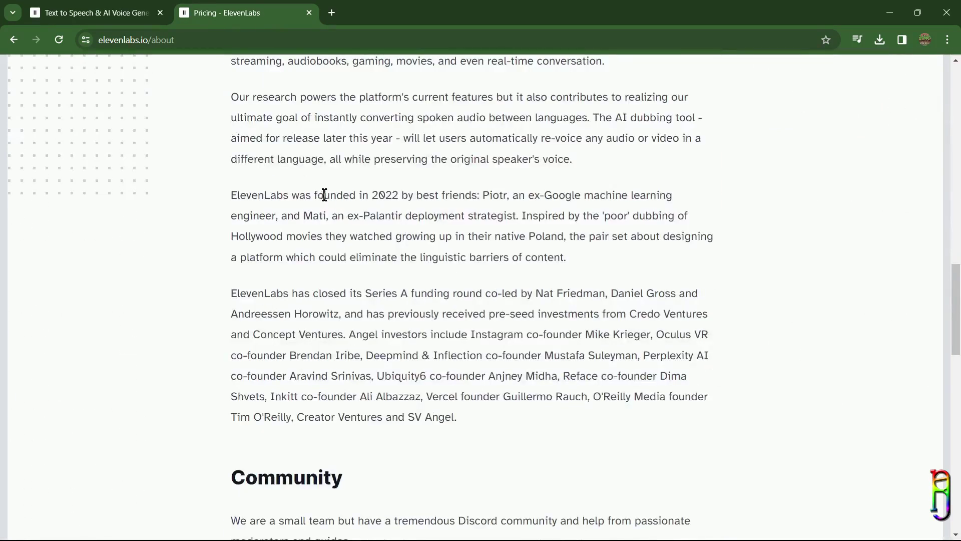
pyautogui.moveTo(317, 195); pyautogui.dragTo(511, 192)
pyautogui.moveTo(627, 196); pyautogui.dragTo(511, 200)
pyautogui.moveTo(287, 215); pyautogui.dragTo(455, 216)
pyautogui.scroll(-8, 739, 335)
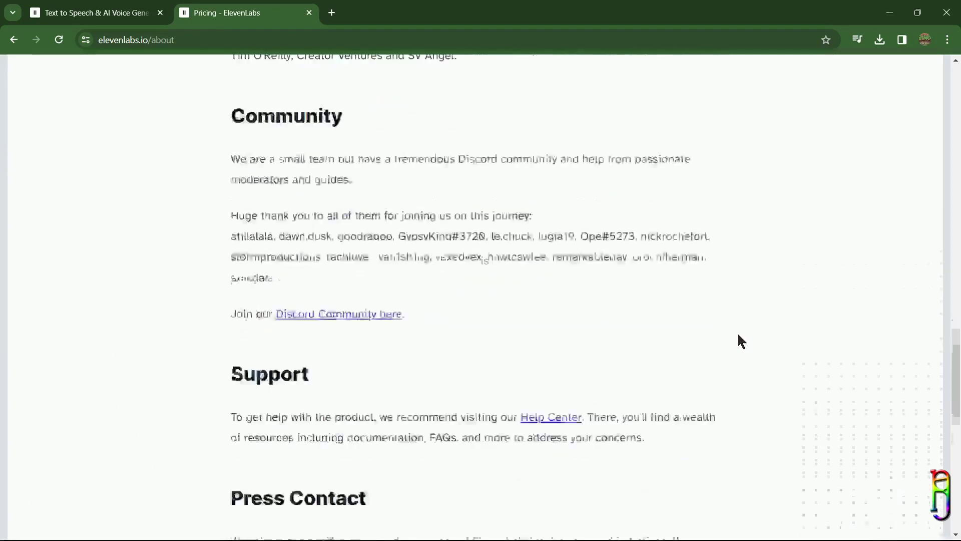
pyautogui.scroll(-7, 644, 351)
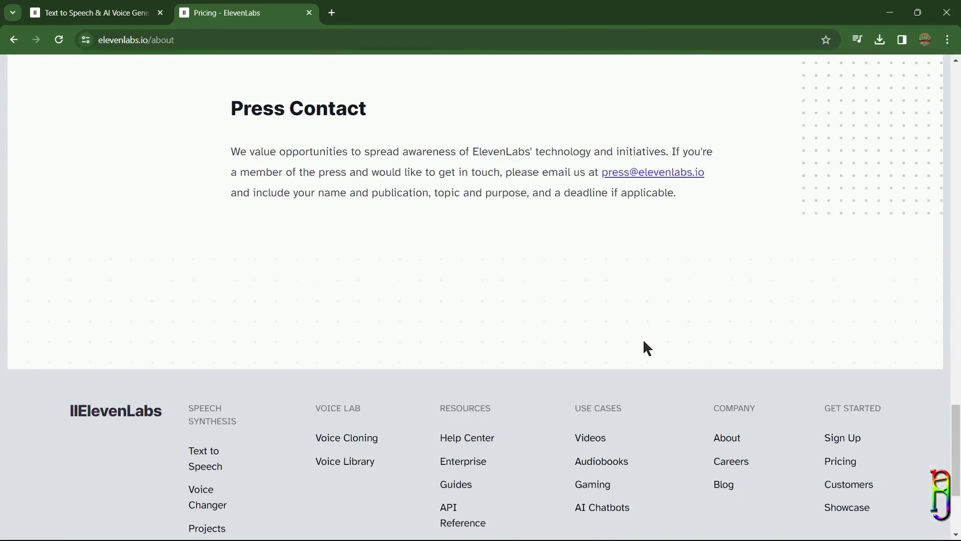
pyautogui.scroll(4, 766, 361)
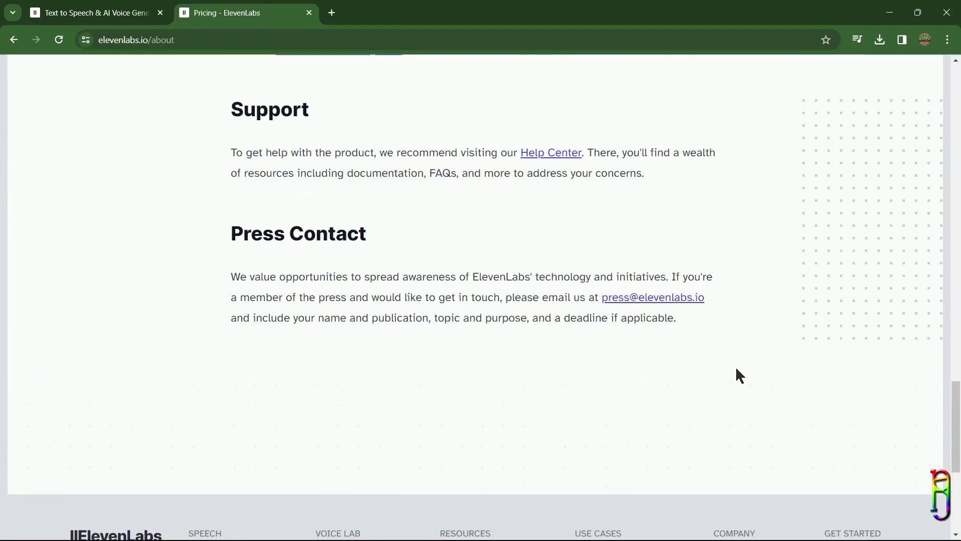
pyautogui.scroll(20, 735, 370)
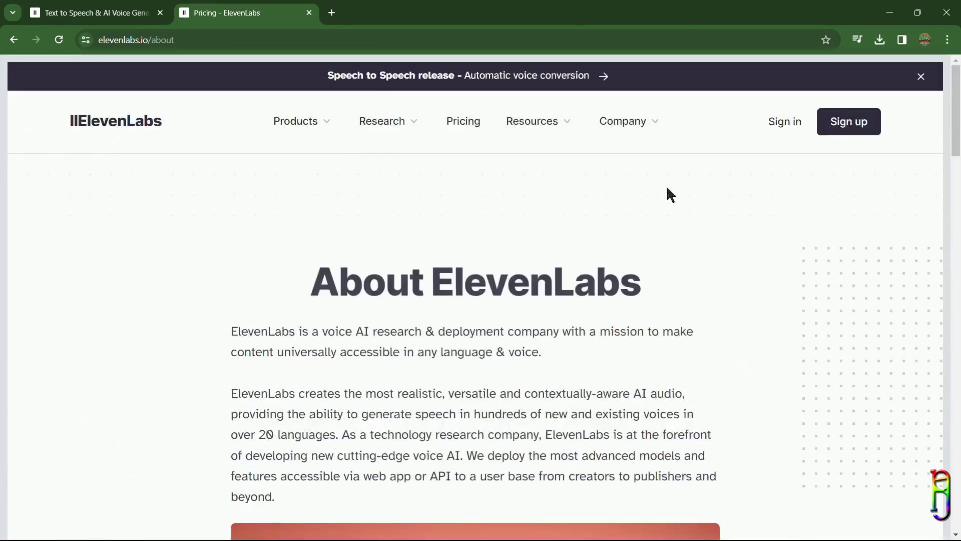
pyautogui.hotkey('alt', 'Left')
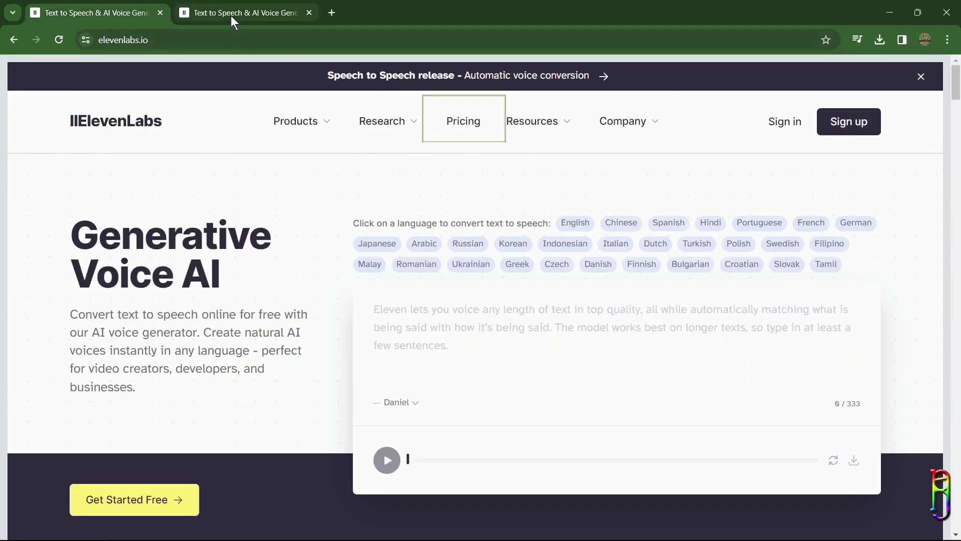
# Step: Go forward to the pricing page and look over the Free plan card
pyautogui.press('Return')
pyautogui.scroll(-7, 625, 285)
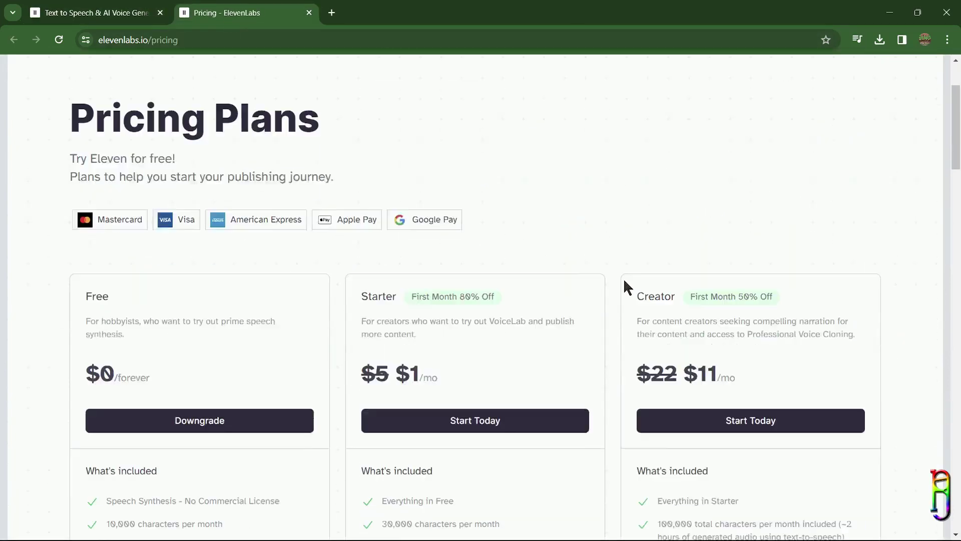
pyautogui.scroll(1, 628, 287)
pyautogui.moveTo(224, 206); pyautogui.dragTo(86, 125)
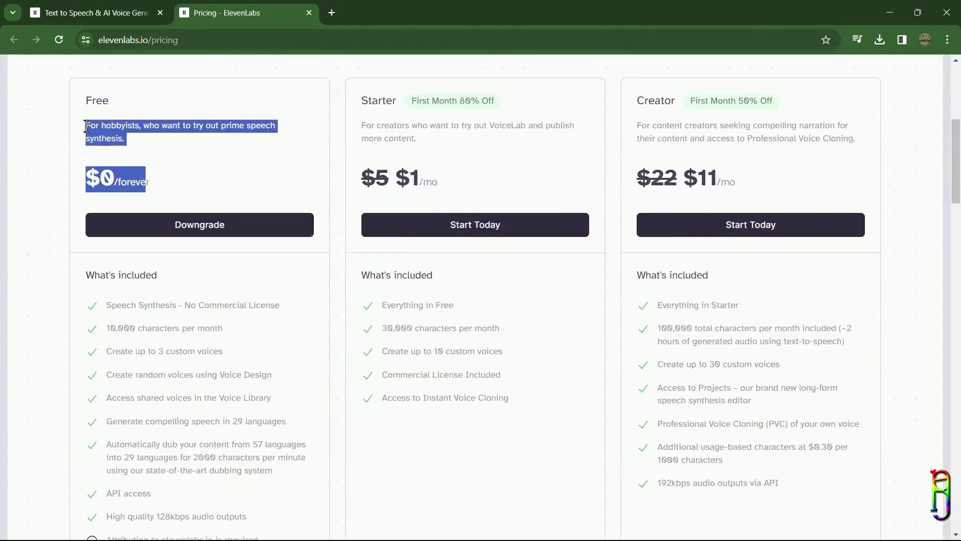
pyautogui.click(280, 246)
pyautogui.scroll(-1, 274, 349)
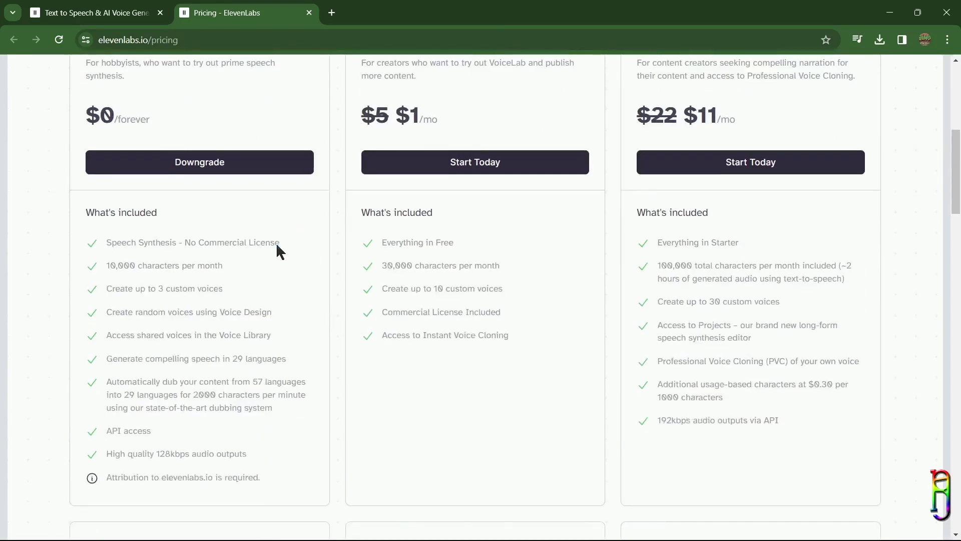
pyautogui.moveTo(279, 242); pyautogui.dragTo(99, 242)
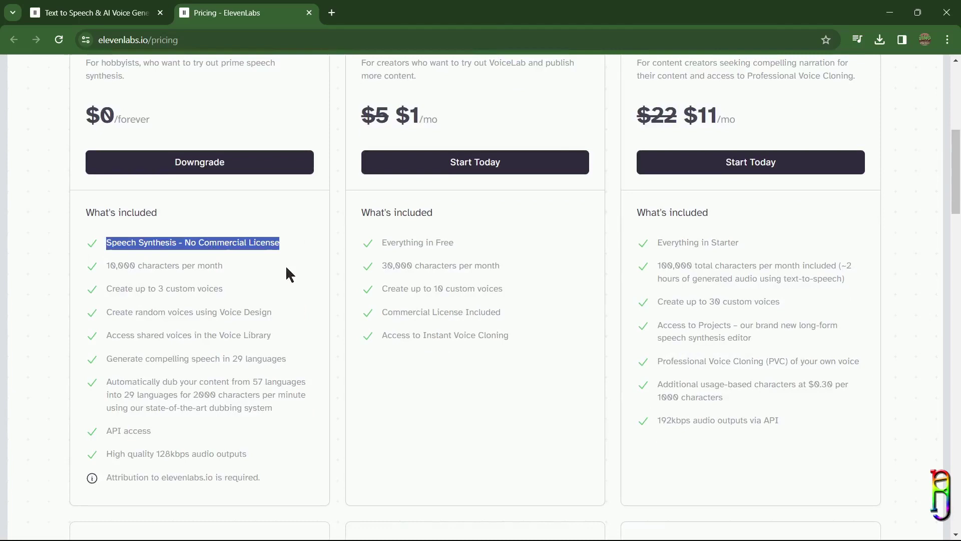
pyautogui.click(224, 267)
# Step: Highlight the Free plan's features: 10,000 characters per month, 3 custom voices, Voice Design, Voice Library, 29 languages, dubbing and API
pyautogui.moveTo(240, 269); pyautogui.dragTo(92, 268)
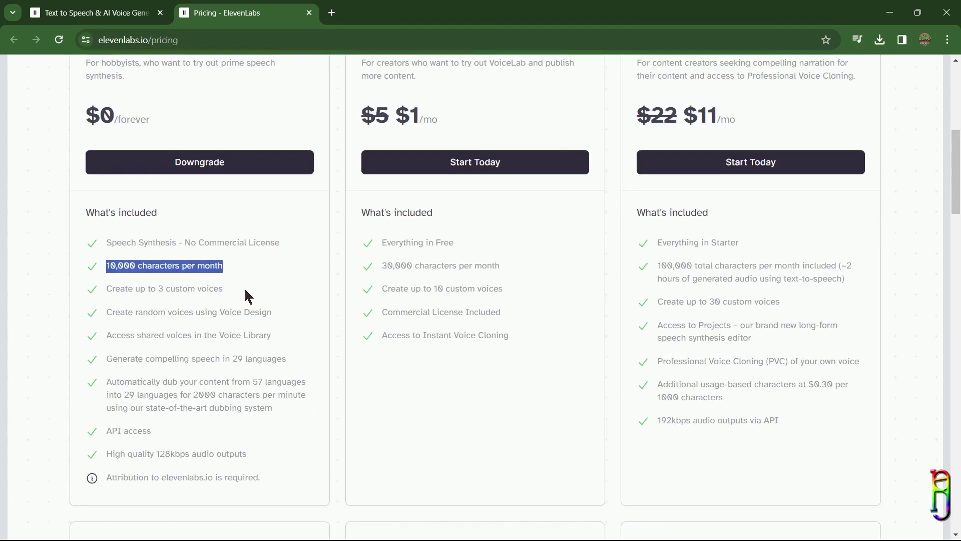
pyautogui.moveTo(245, 290); pyautogui.dragTo(115, 295)
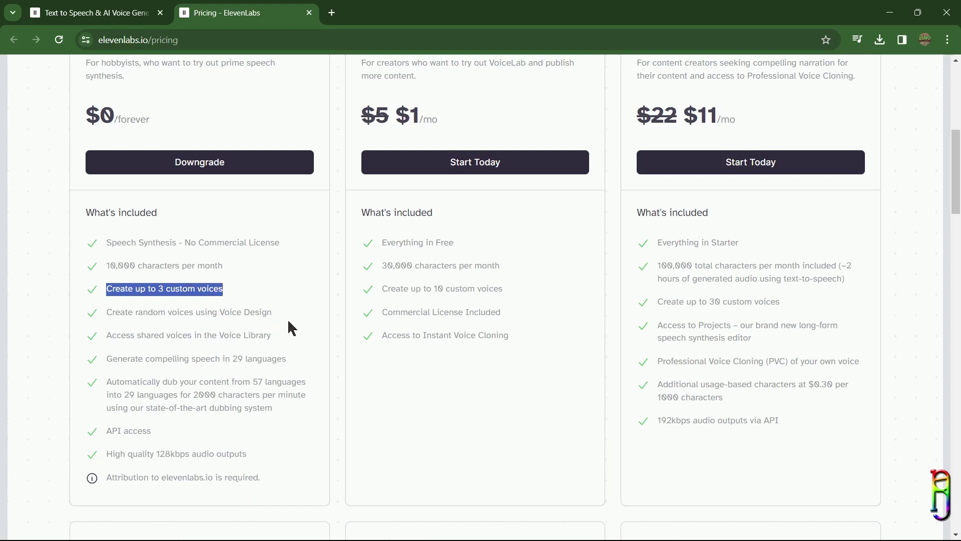
pyautogui.moveTo(283, 319); pyautogui.dragTo(77, 315)
pyautogui.moveTo(273, 341); pyautogui.dragTo(117, 337)
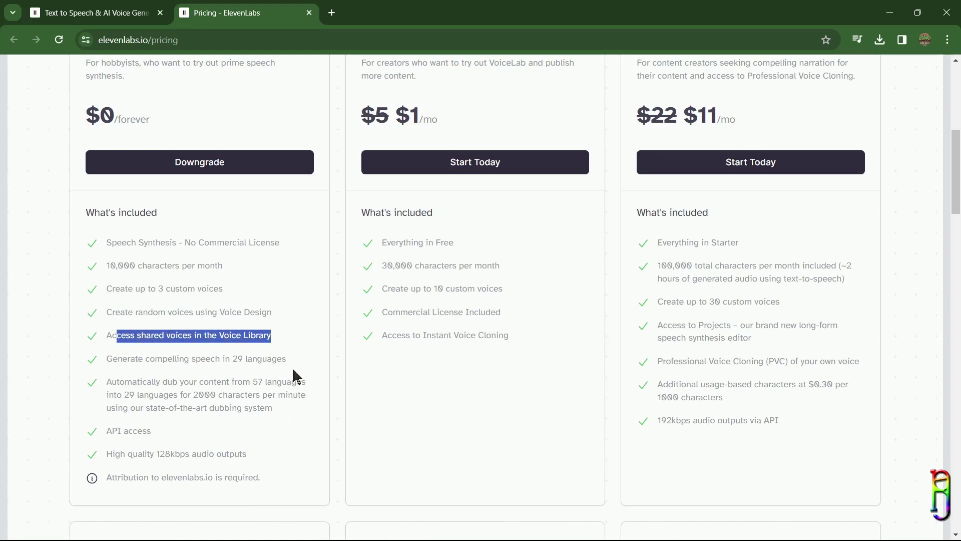
pyautogui.click(296, 369)
pyautogui.moveTo(294, 362); pyautogui.dragTo(96, 361)
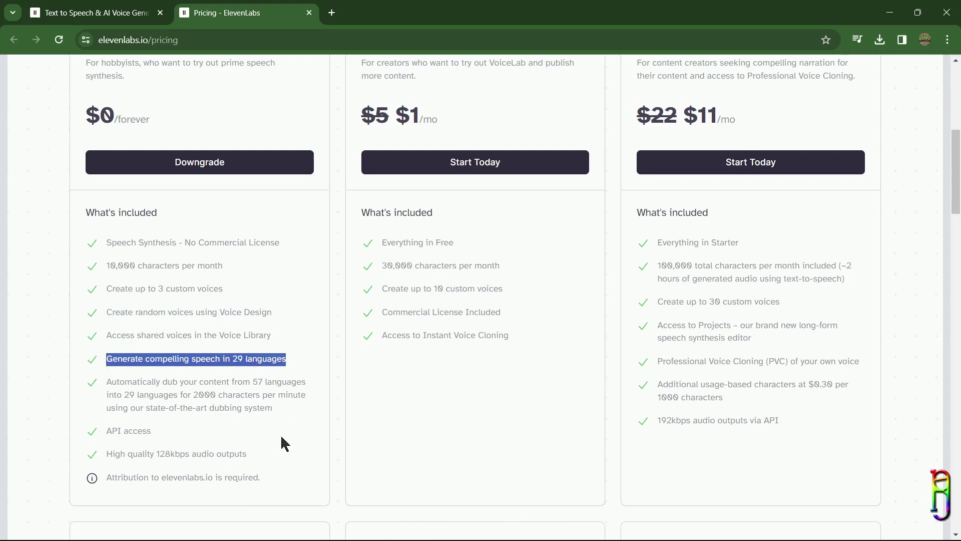
pyautogui.moveTo(278, 422); pyautogui.dragTo(90, 384)
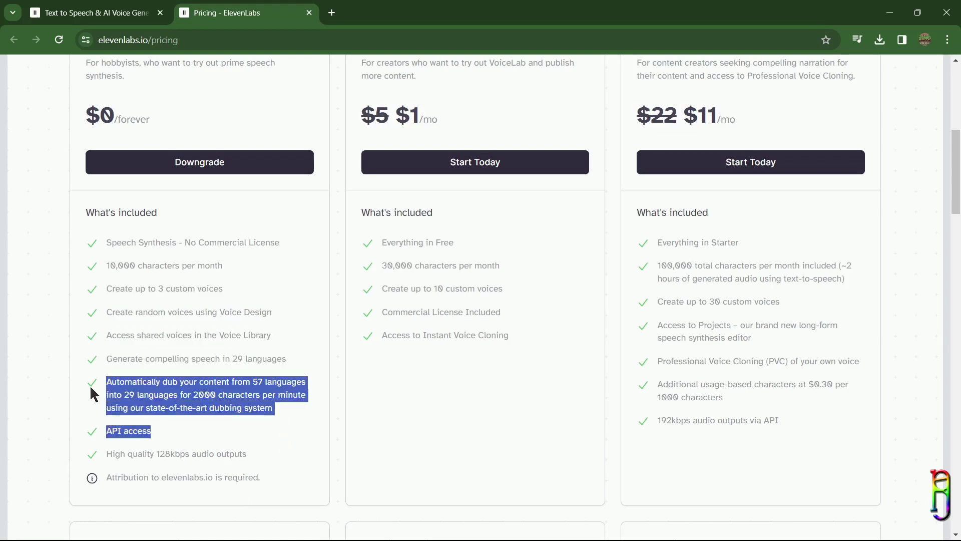
pyautogui.click(288, 439)
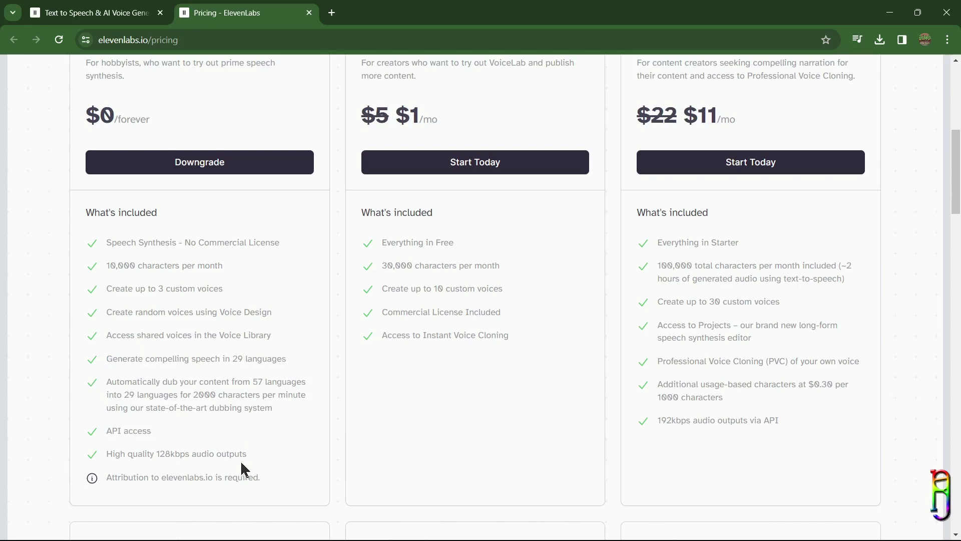
# Step: Highlight the Starter plan's features: Everything in Free, 30,000 characters, 10 custom voices, Instant Voice Cloning
pyautogui.tripleClick(496, 242)
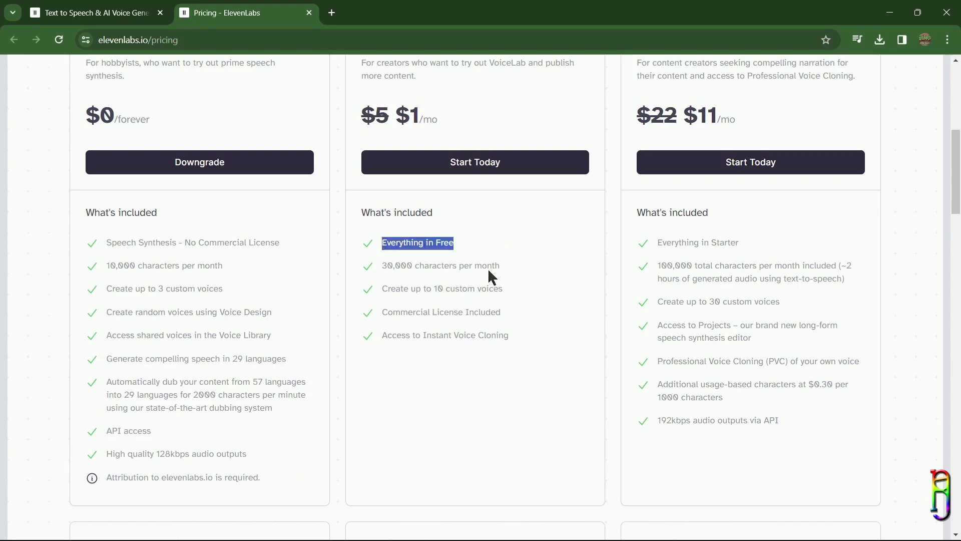
pyautogui.moveTo(525, 265); pyautogui.dragTo(380, 264)
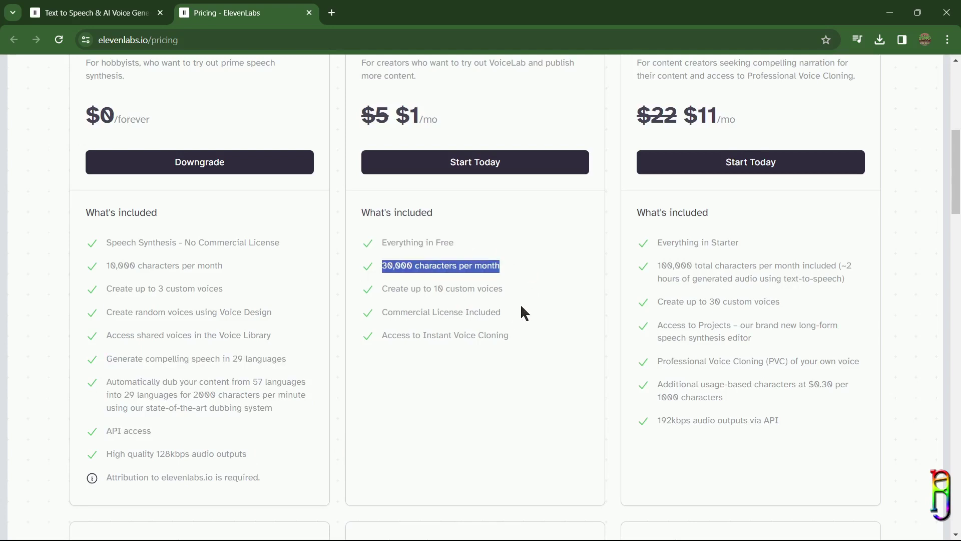
pyautogui.moveTo(518, 289); pyautogui.dragTo(356, 292)
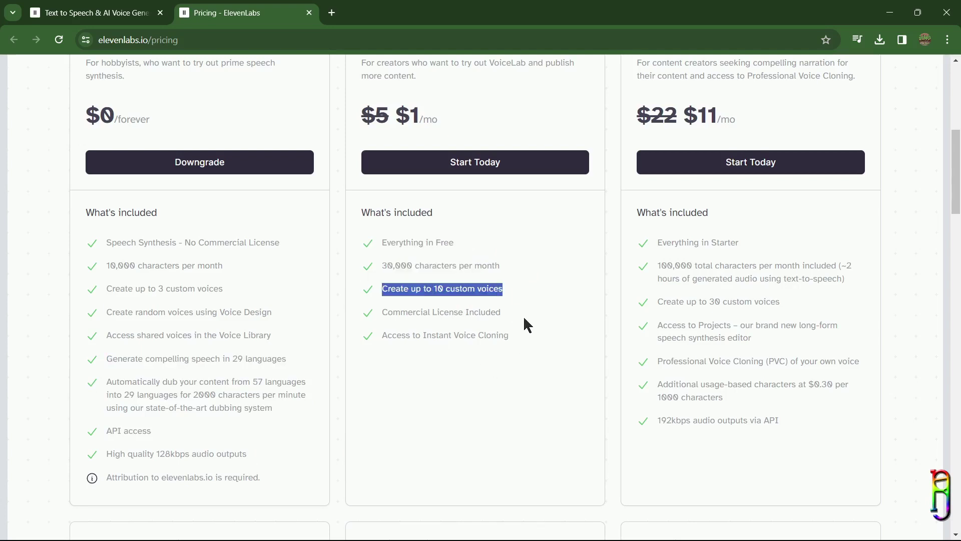
pyautogui.moveTo(524, 313); pyautogui.dragTo(311, 326)
pyautogui.moveTo(525, 334); pyautogui.dragTo(380, 336)
pyautogui.scroll(1, 567, 421)
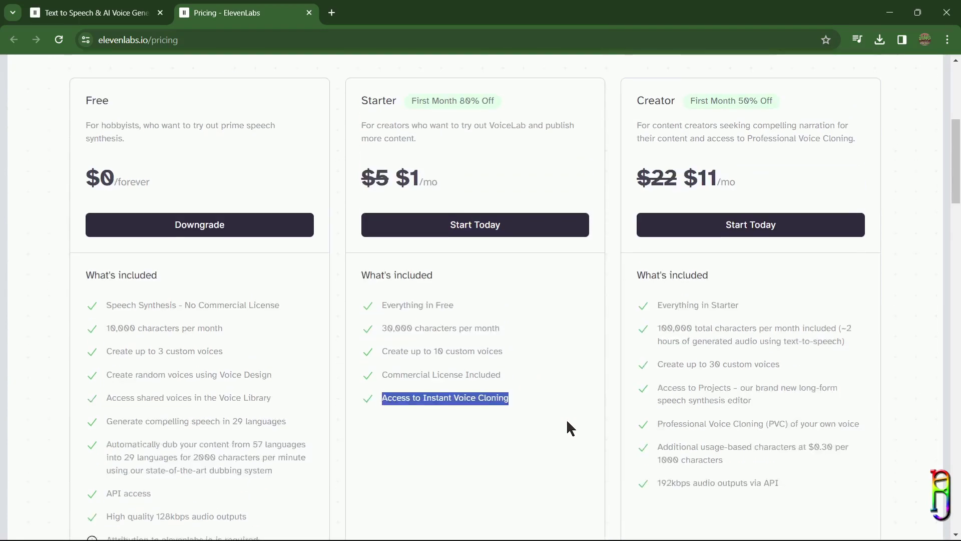
pyautogui.scroll(-2, 567, 421)
pyautogui.click(749, 391)
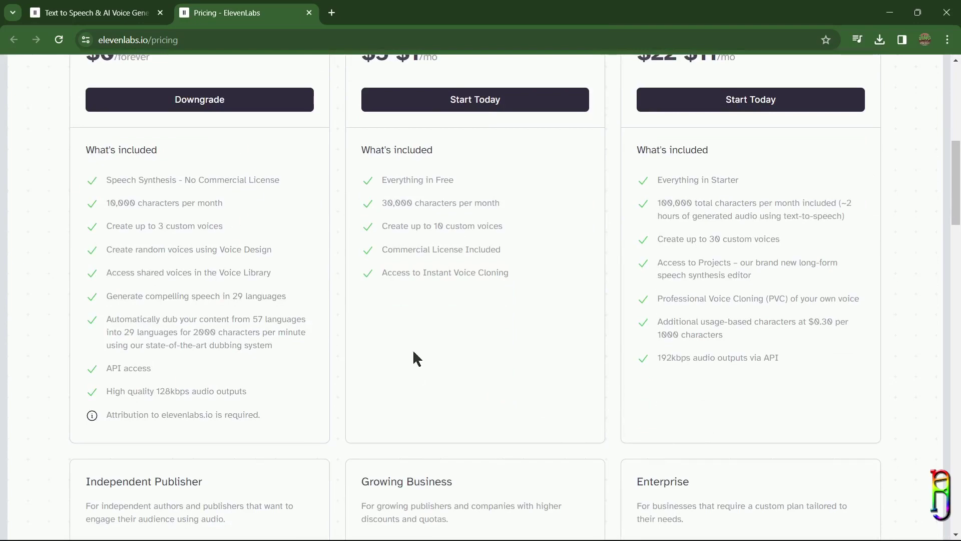
# Step: Close the pricing tab and sign up for free with a Google account
pyautogui.click(309, 12)
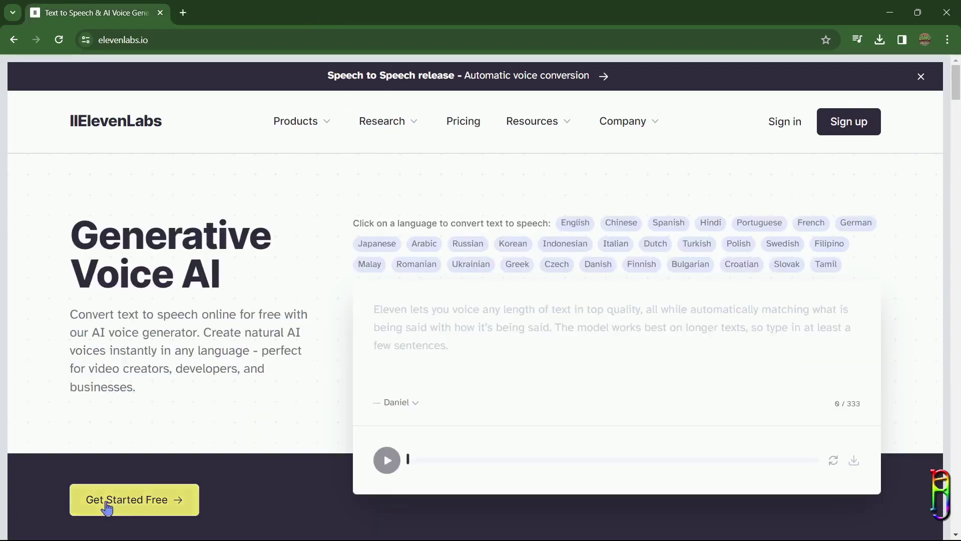
pyautogui.click(846, 124)
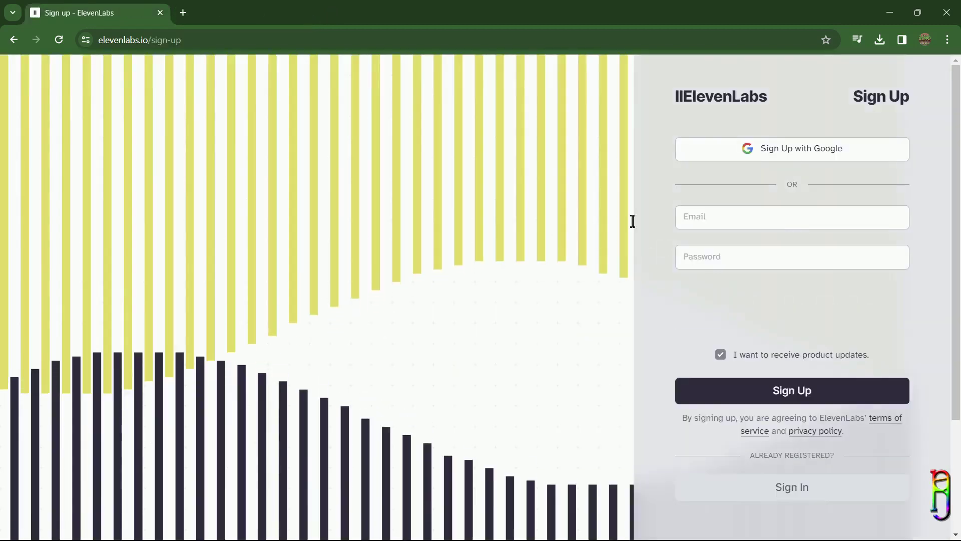
pyautogui.click(811, 149)
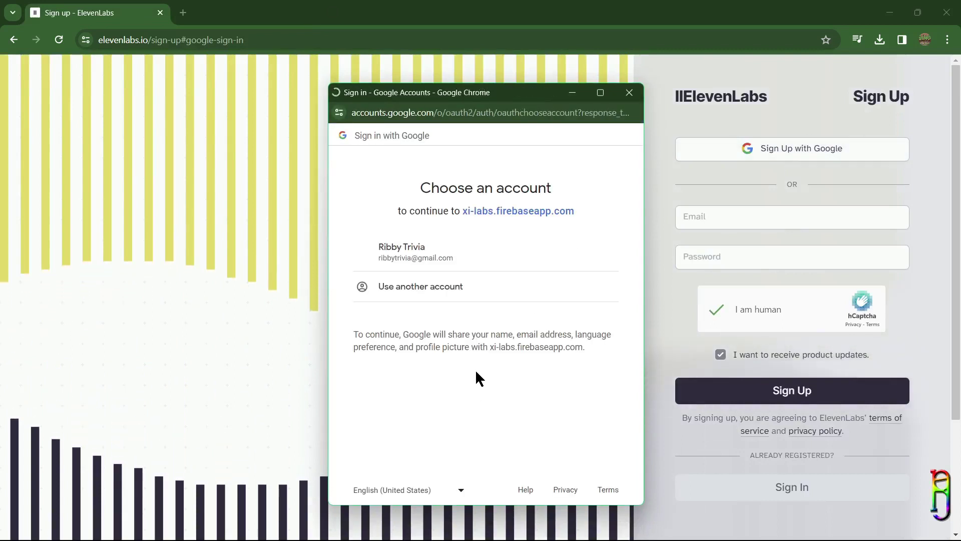
pyautogui.click(427, 269)
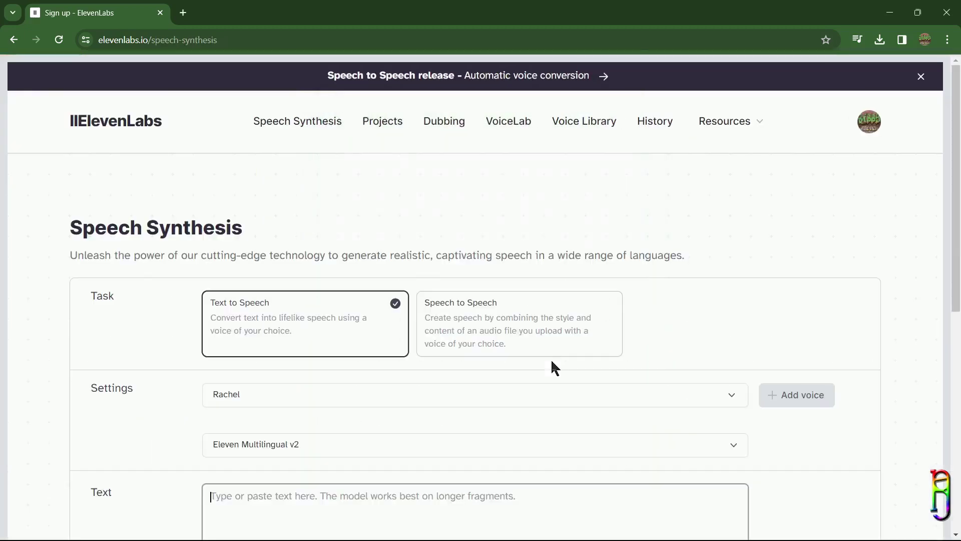
pyautogui.click(869, 125)
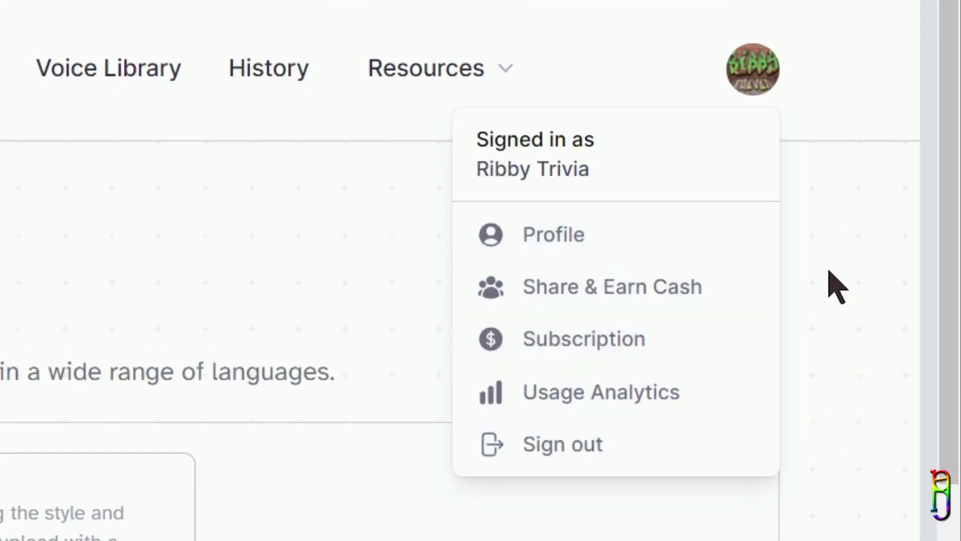
pyautogui.click(228, 303)
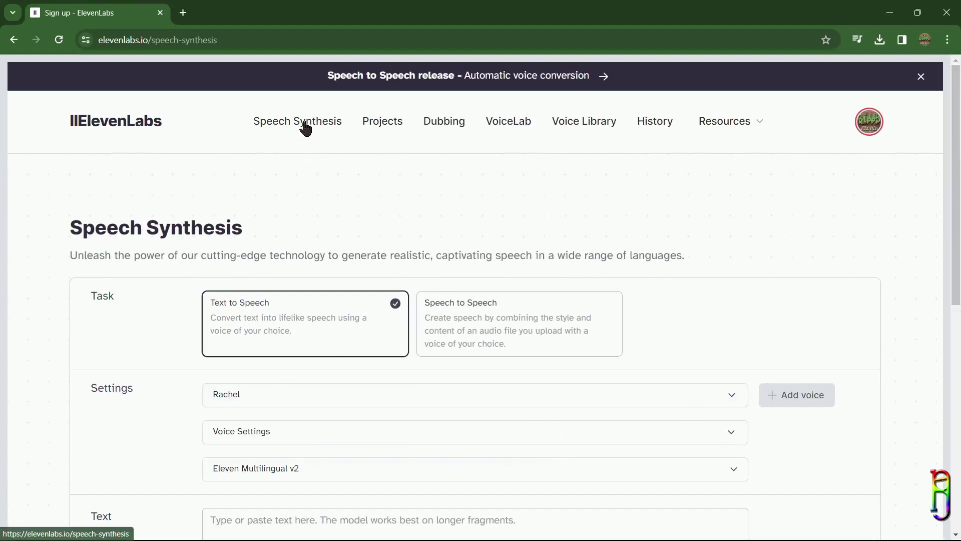
# Step: Open VoiceLab, start adding a generative or cloned voice, and try Instant Voice Cloning
pyautogui.click(509, 126)
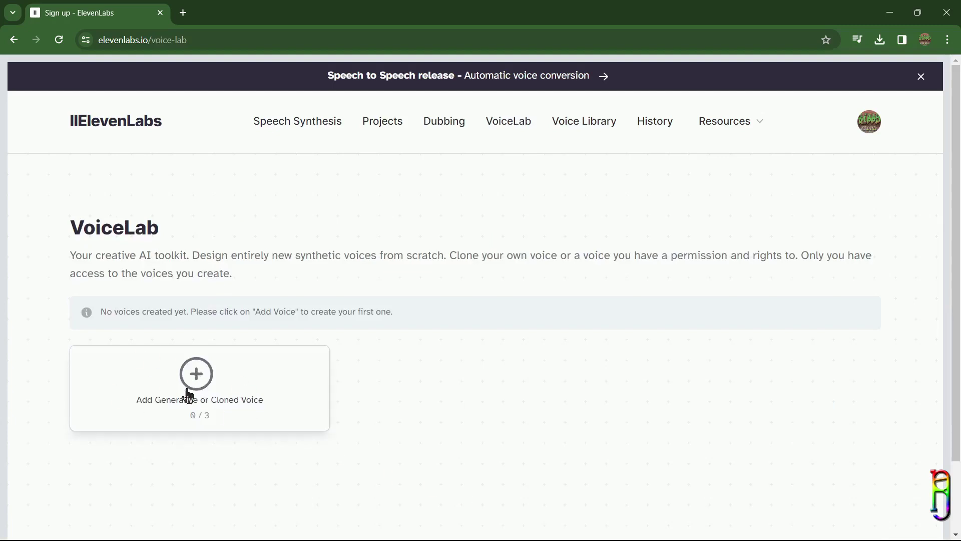
pyautogui.click(199, 377)
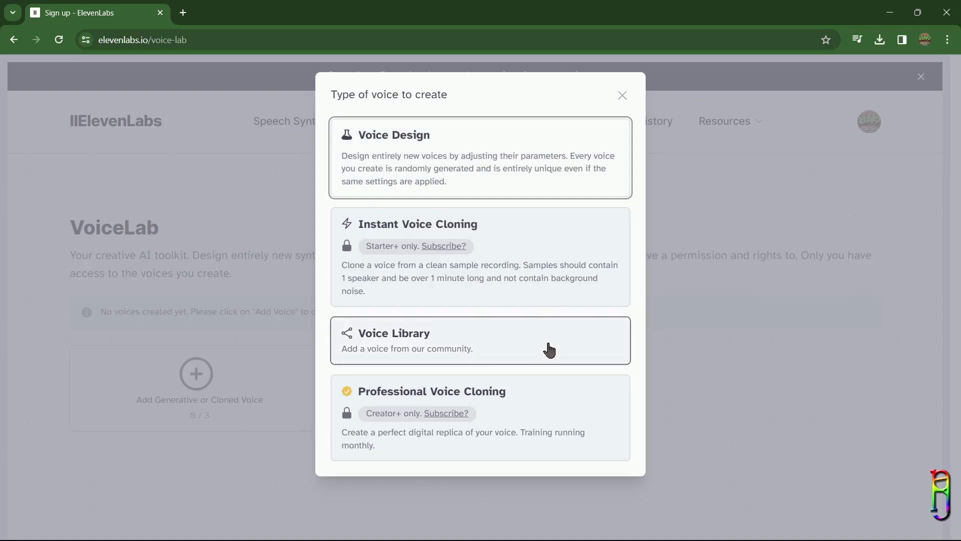
pyautogui.click(536, 239)
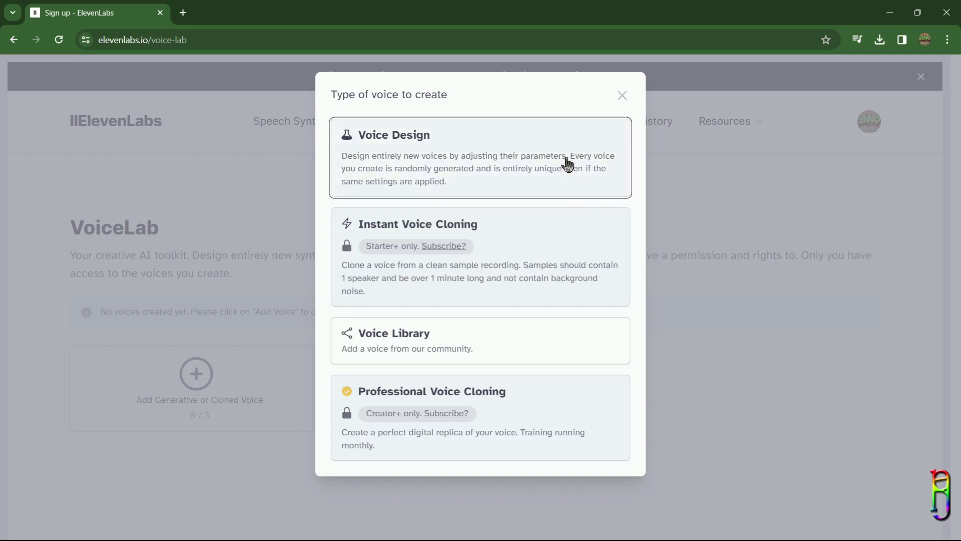
pyautogui.click(540, 160)
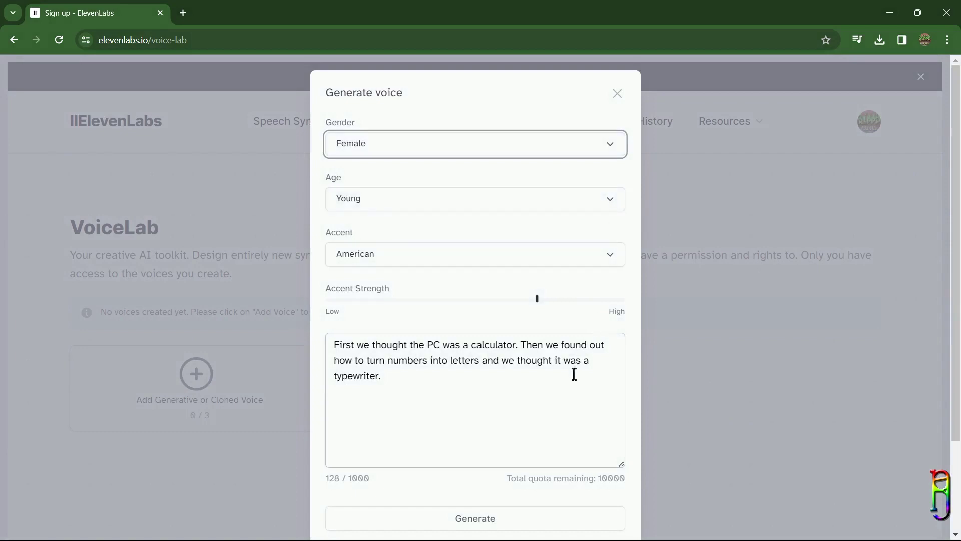
pyautogui.scroll(-2, 574, 365)
pyautogui.scroll(2, 574, 363)
pyautogui.click(605, 148)
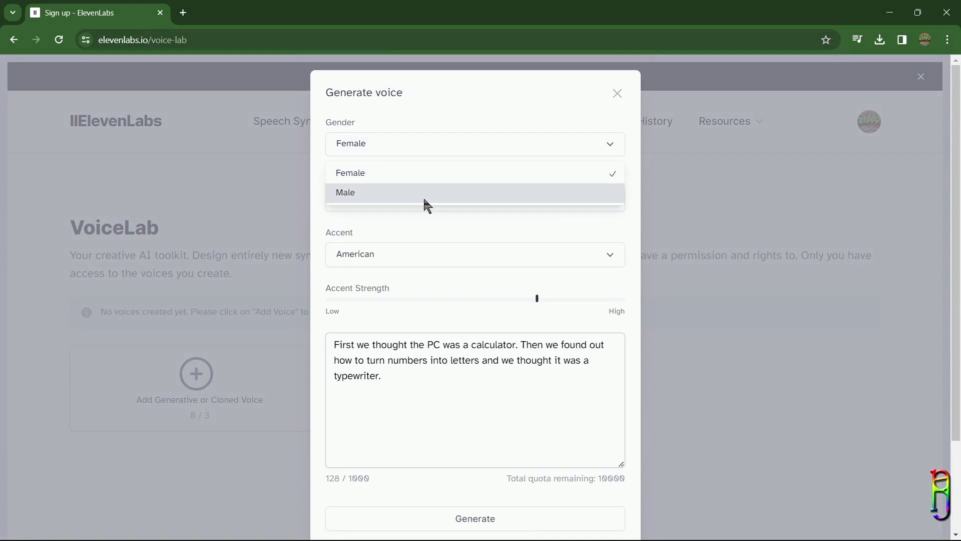
pyautogui.click(423, 192)
pyautogui.click(599, 207)
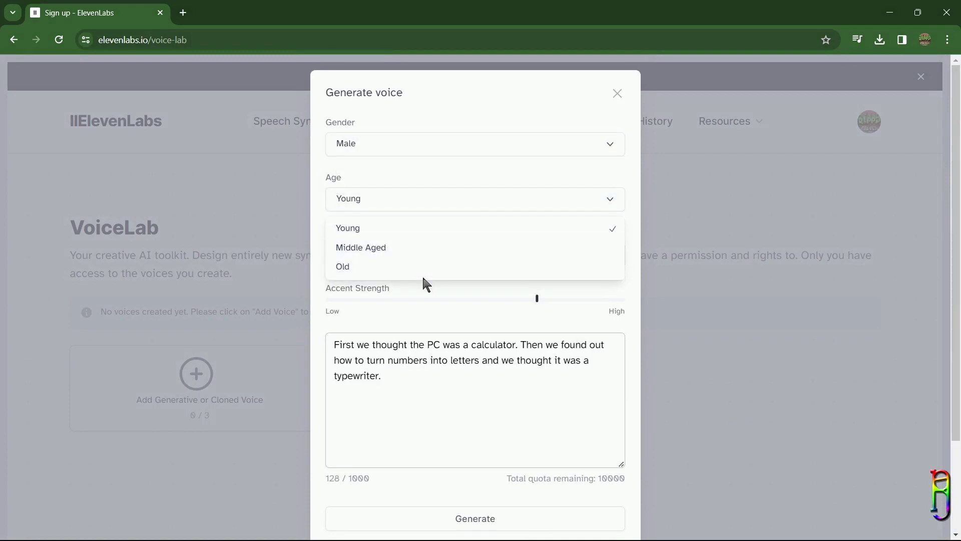
pyautogui.click(414, 250)
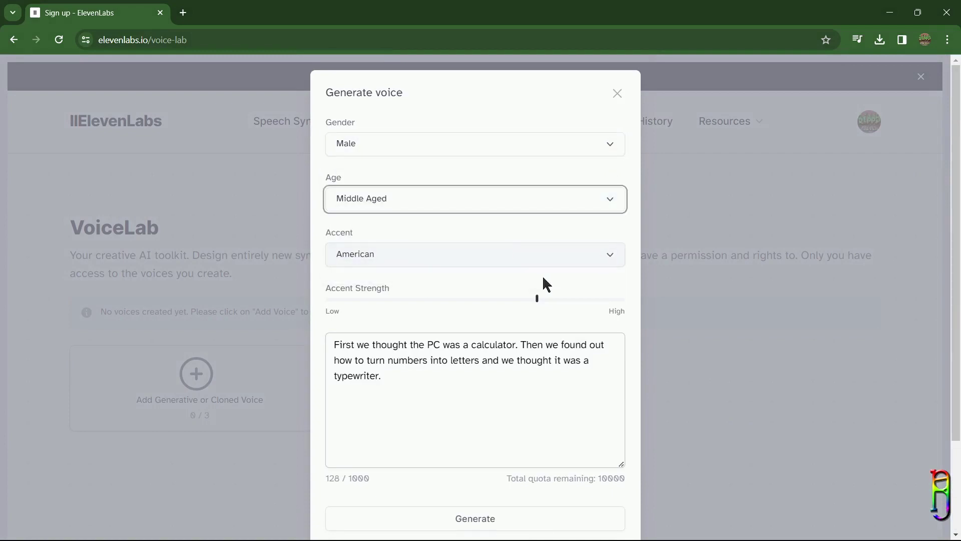
pyautogui.click(478, 262)
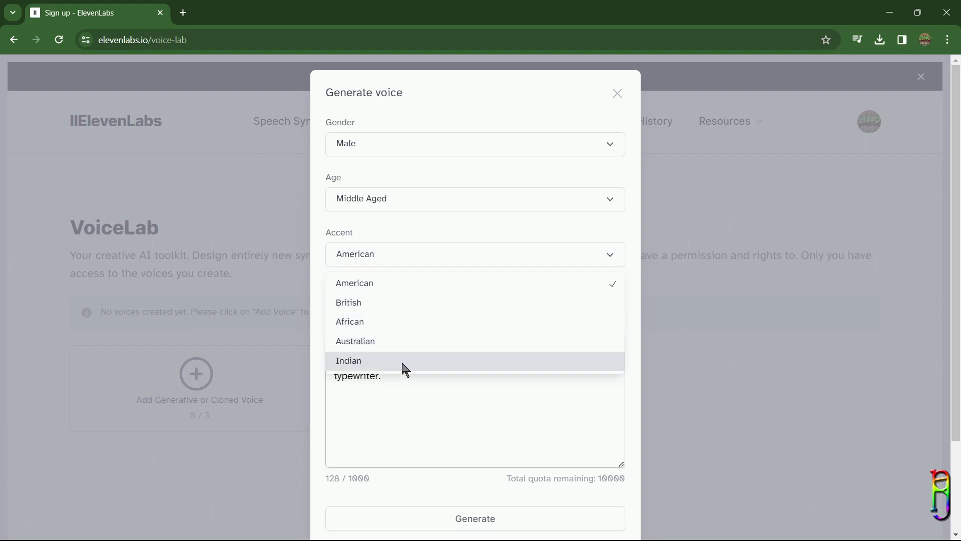
pyautogui.click(424, 289)
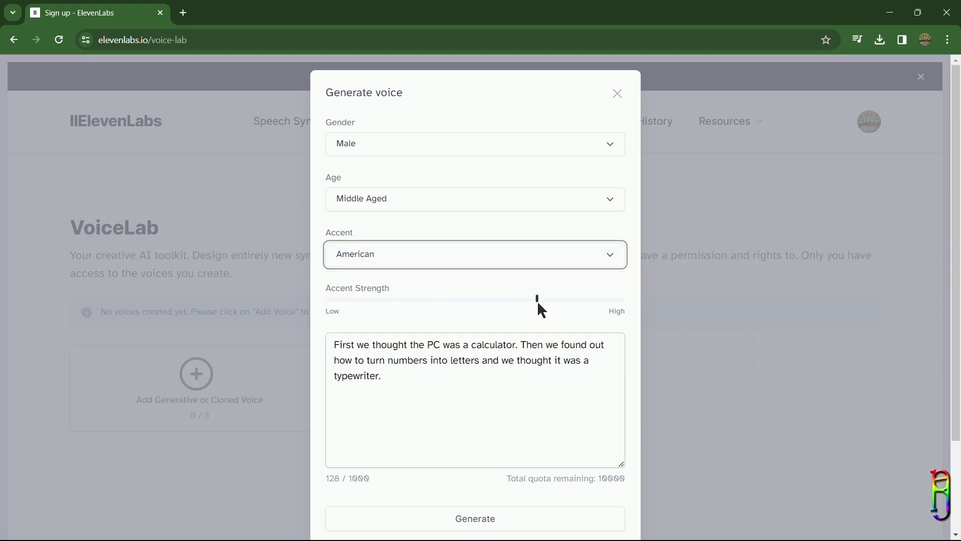
pyautogui.moveTo(537, 300); pyautogui.dragTo(233, 303)
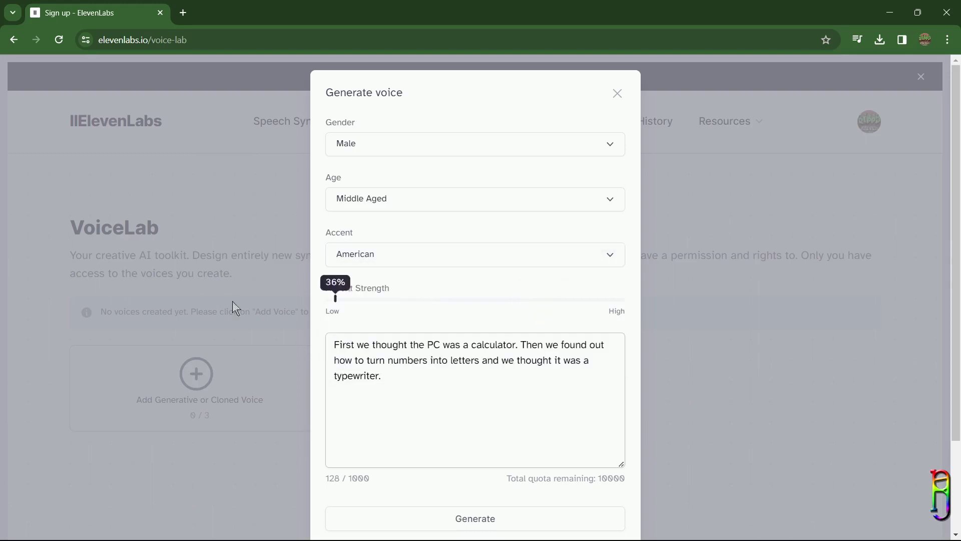
pyautogui.click(477, 393)
pyautogui.scroll(-3, 561, 417)
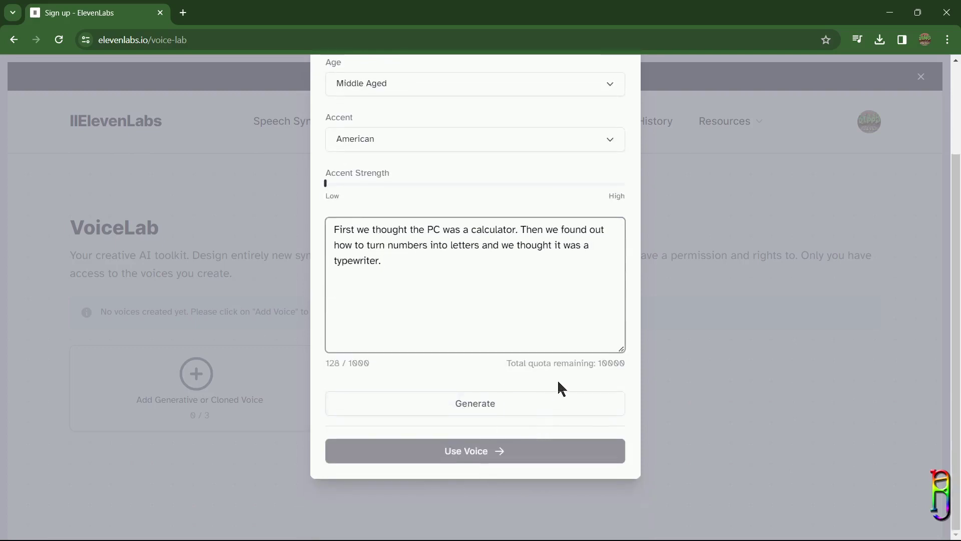
pyautogui.scroll(3, 557, 383)
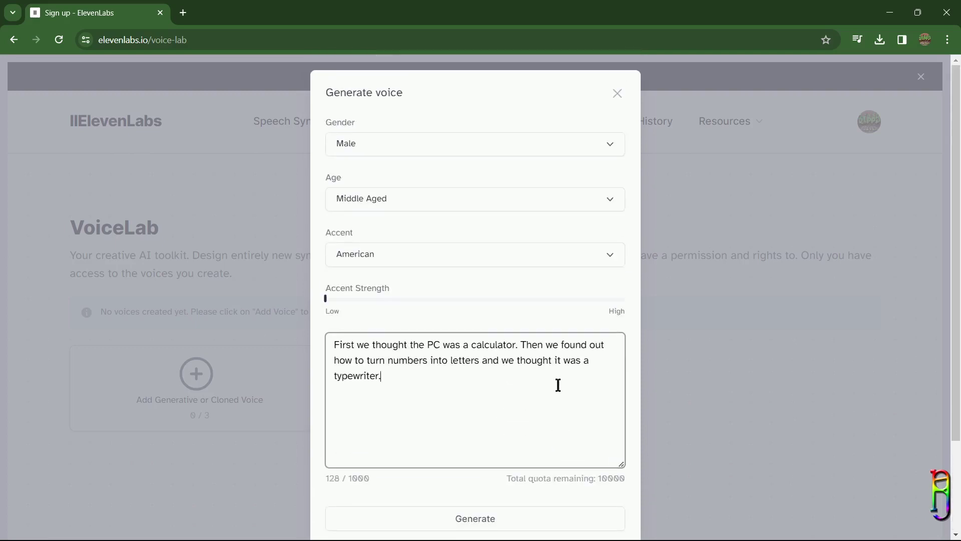
pyautogui.click(621, 94)
# Step: Try Instant Voice Cloning again, then dismiss the Type of voice to create dialog
pyautogui.click(185, 388)
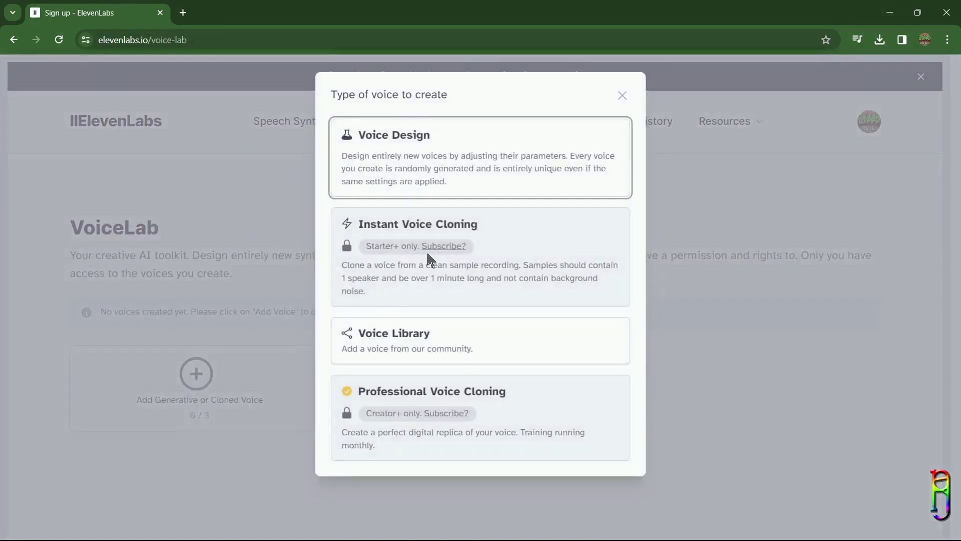
pyautogui.click(509, 241)
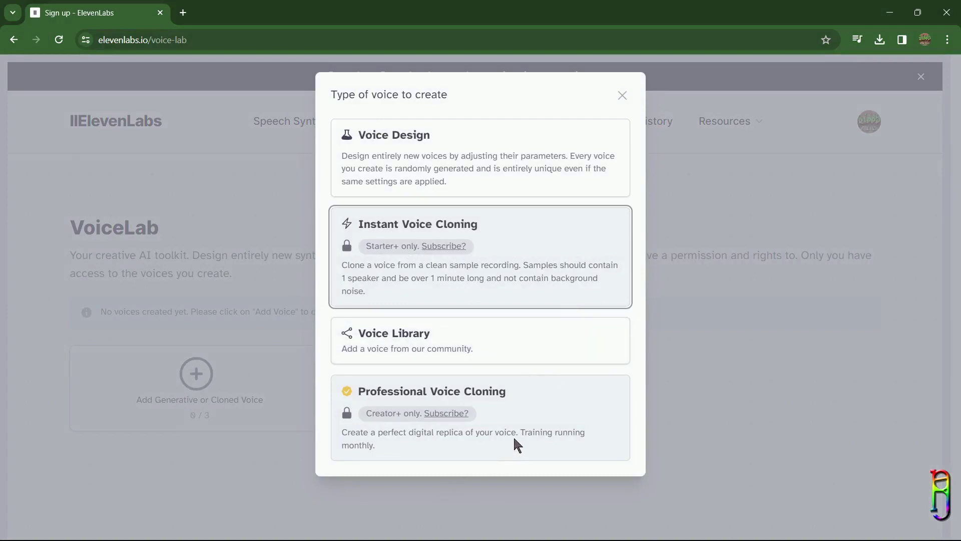
pyautogui.click(622, 96)
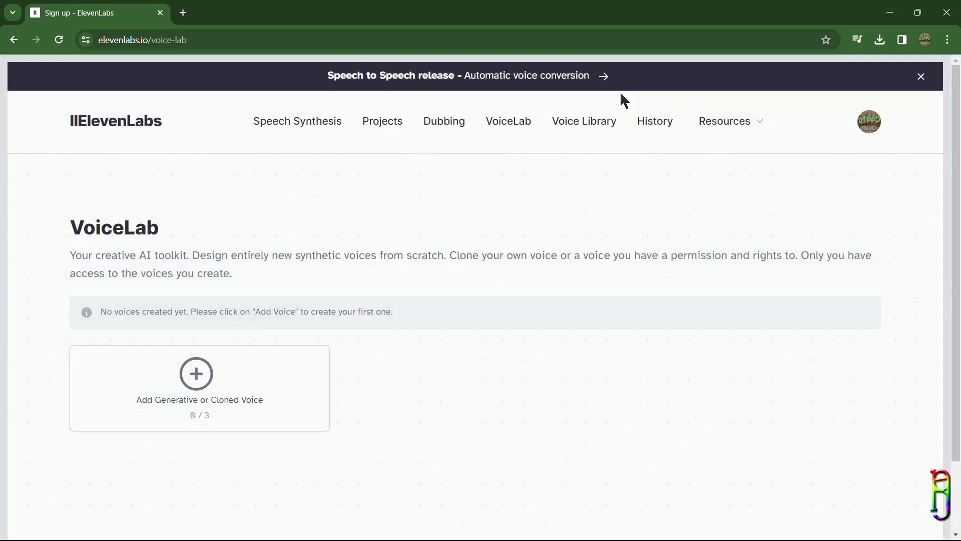
# Step: Paste the 'Welcome to Ribby Trivia channel' greeting, choose the Drew voice, and generate the speech
pyautogui.click(308, 127)
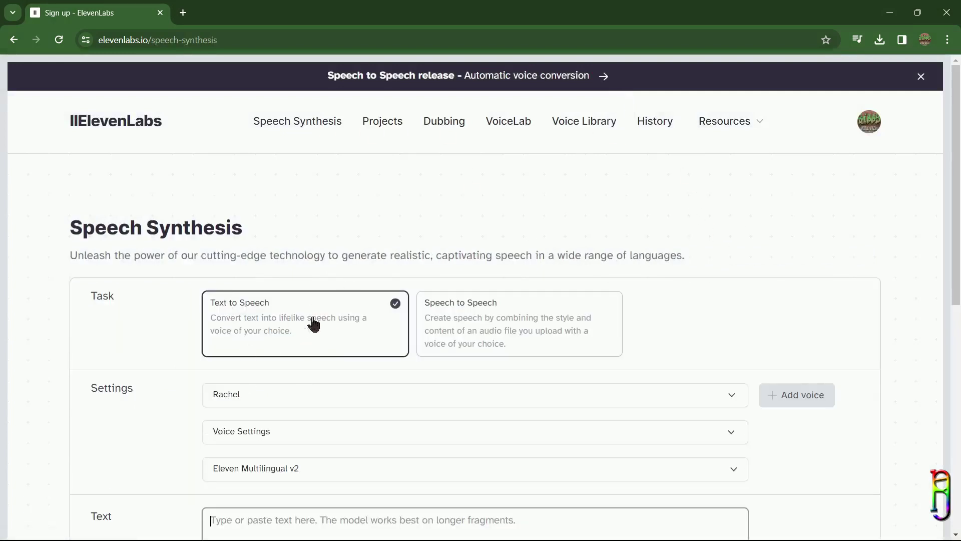
pyautogui.write('Hi everyone! Welcome to Ribby Trivia channel! Hope you enjoy my videos and please subscribe if you do!')
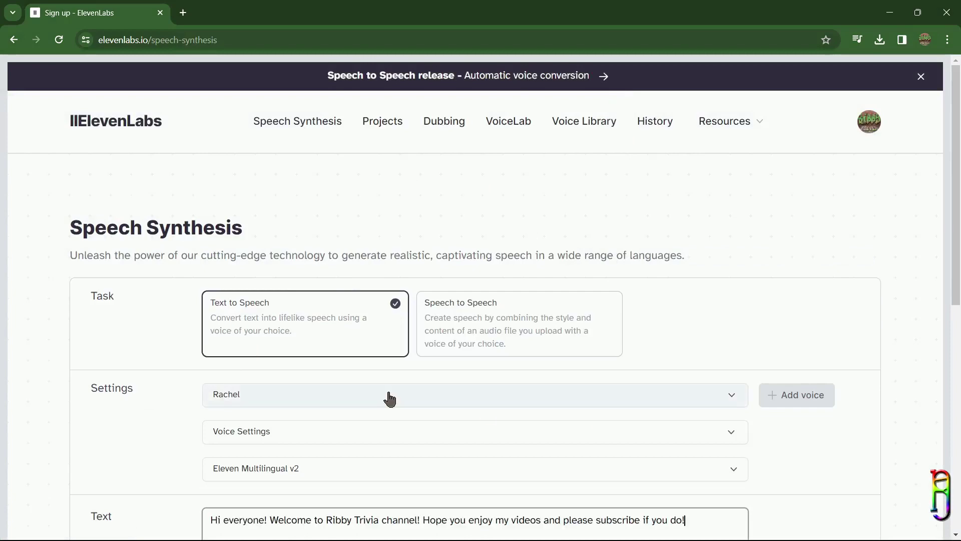
pyautogui.click(388, 397)
pyautogui.scroll(-5, 659, 344)
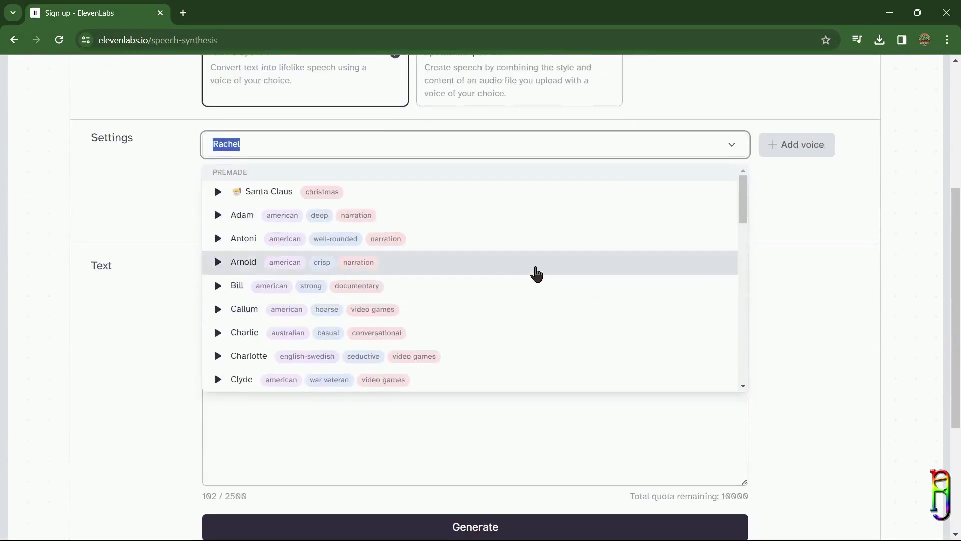
pyautogui.scroll(-2, 545, 301)
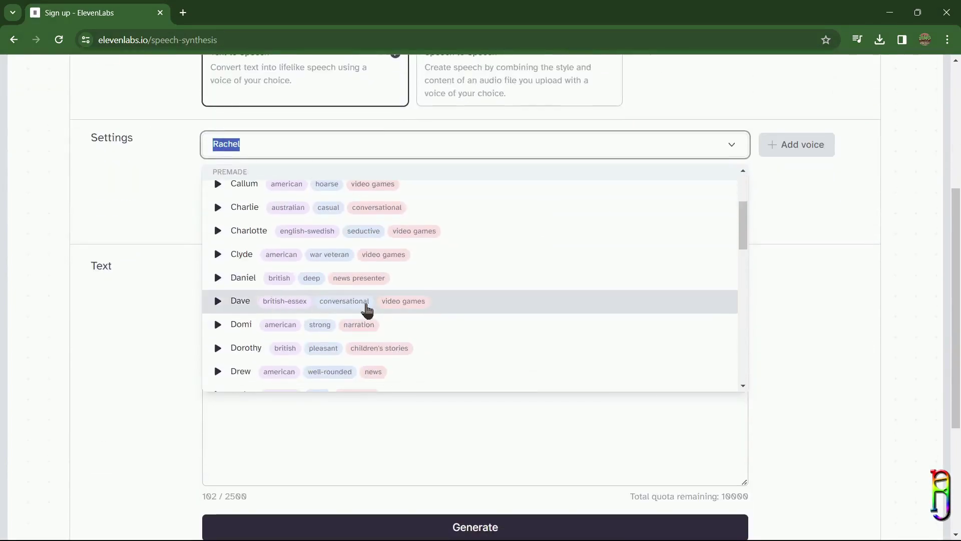
pyautogui.scroll(-1, 525, 309)
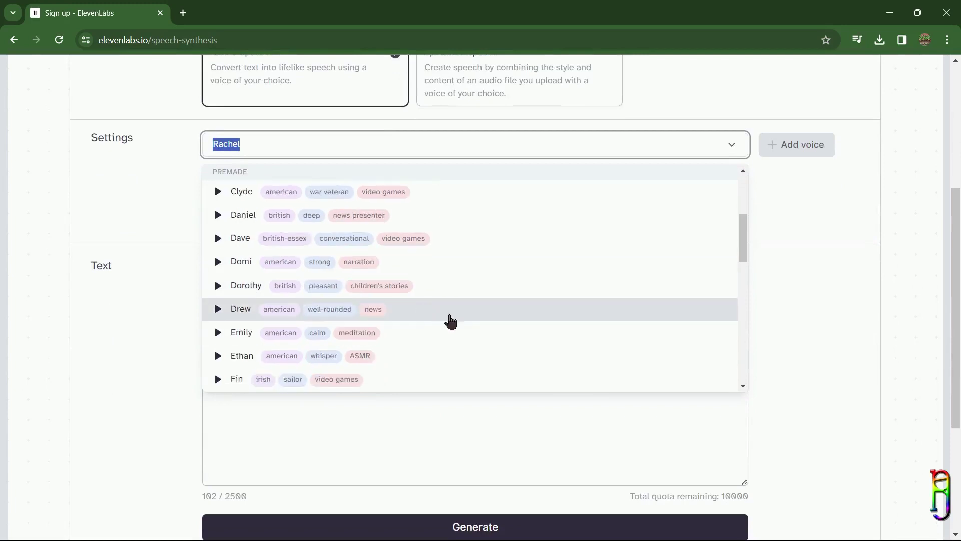
pyautogui.click(350, 310)
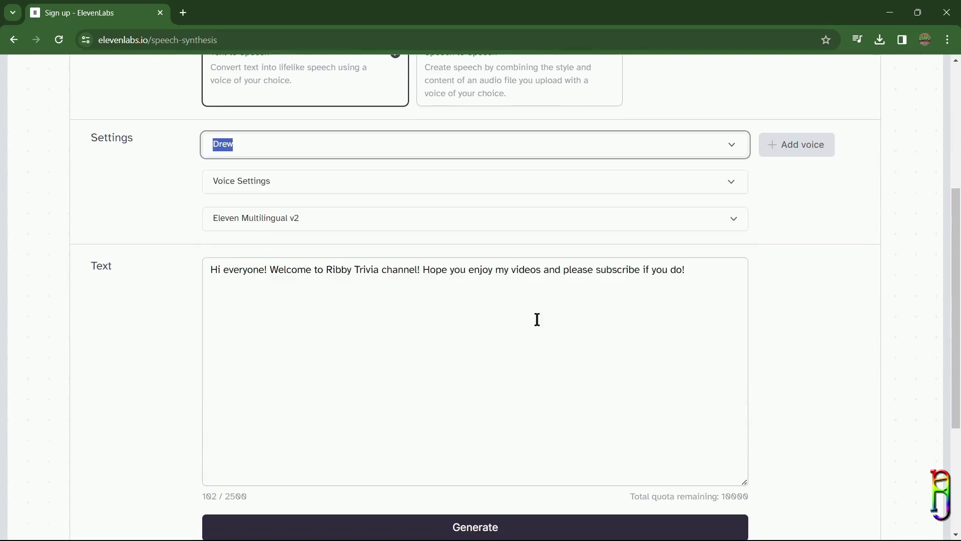
pyautogui.scroll(-3, 537, 320)
pyautogui.click(726, 342)
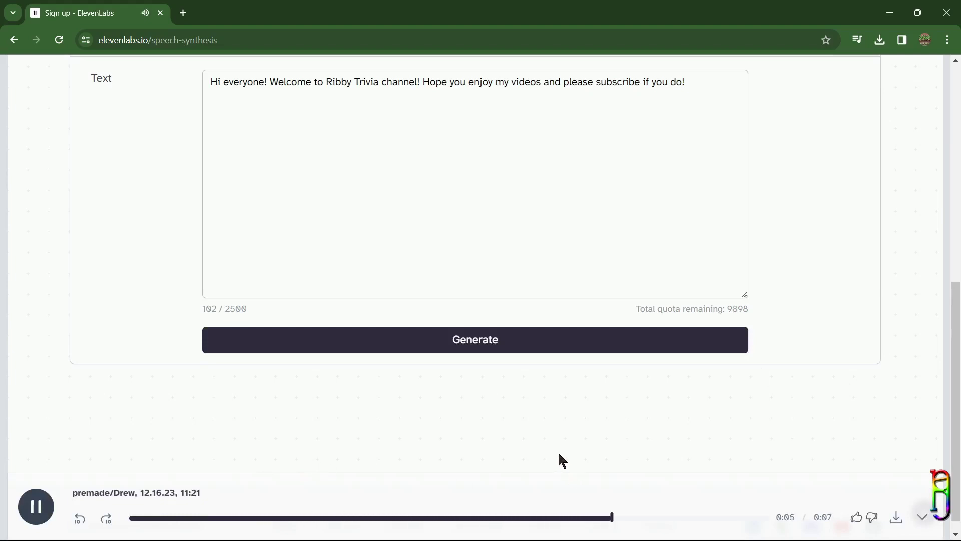
pyautogui.scroll(10, 558, 451)
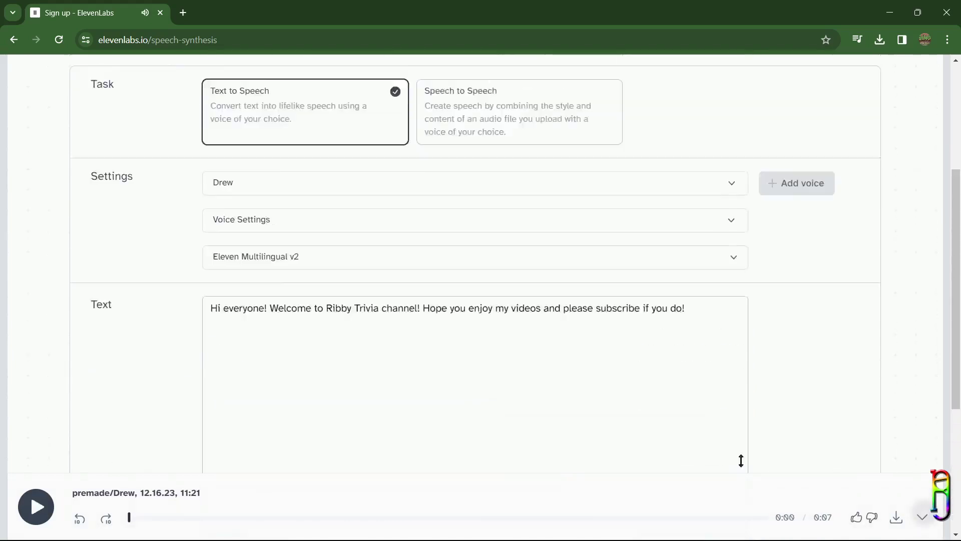
pyautogui.scroll(-9, 745, 333)
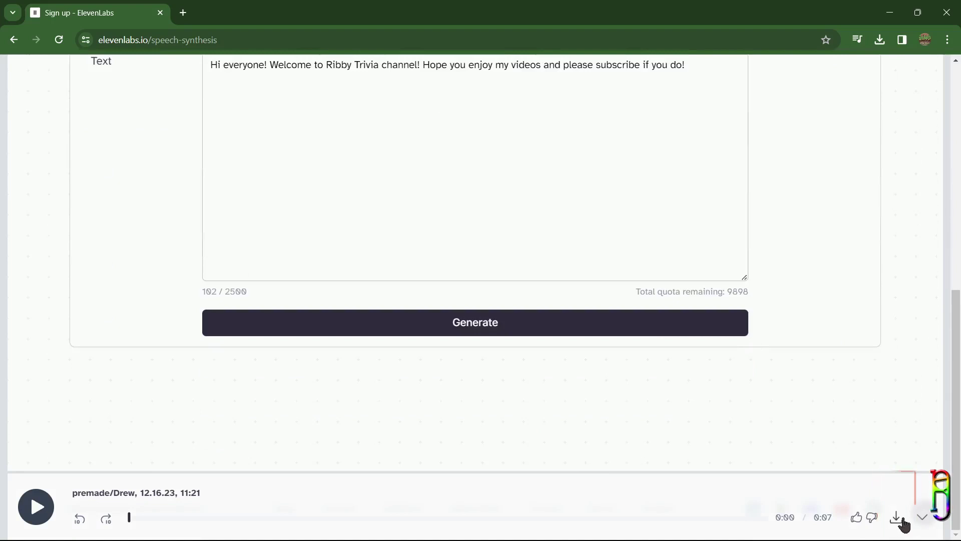
pyautogui.scroll(5, 797, 340)
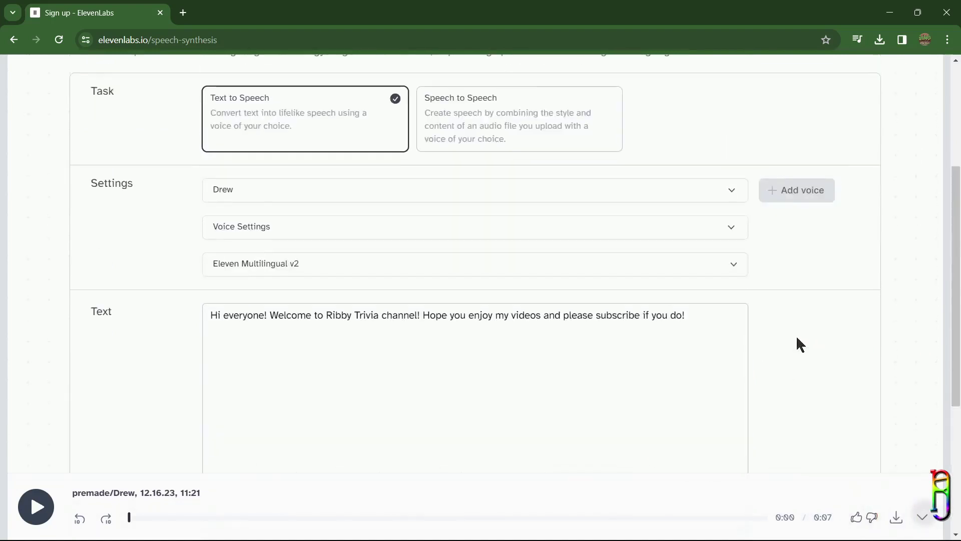
pyautogui.scroll(-5, 796, 341)
pyautogui.moveTo(759, 289); pyautogui.dragTo(631, 288)
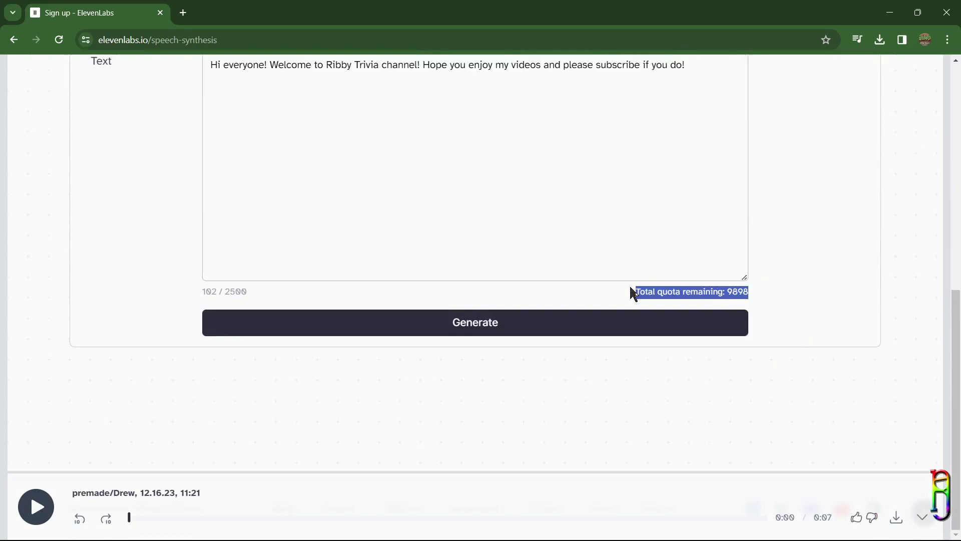
pyautogui.scroll(2, 690, 197)
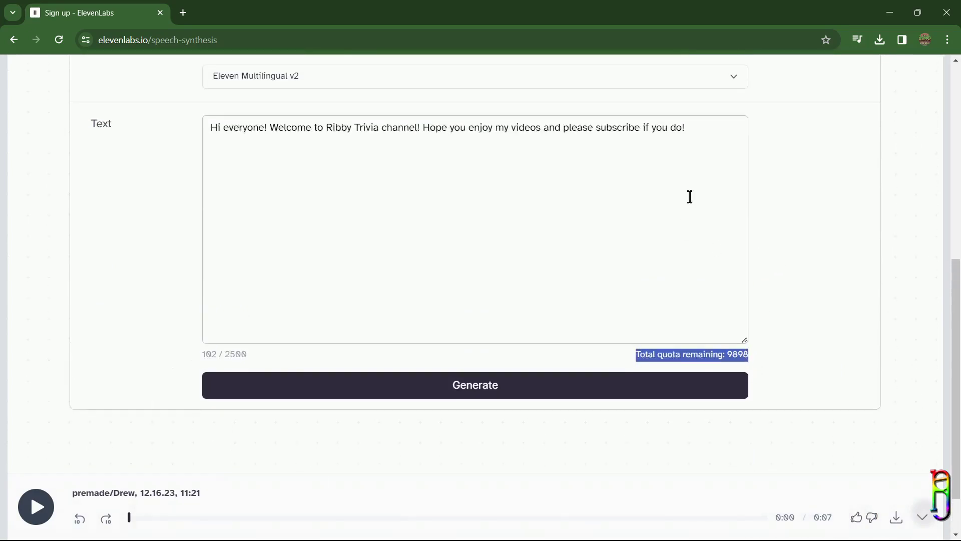
pyautogui.tripleClick(689, 197)
pyautogui.scroll(7, 829, 344)
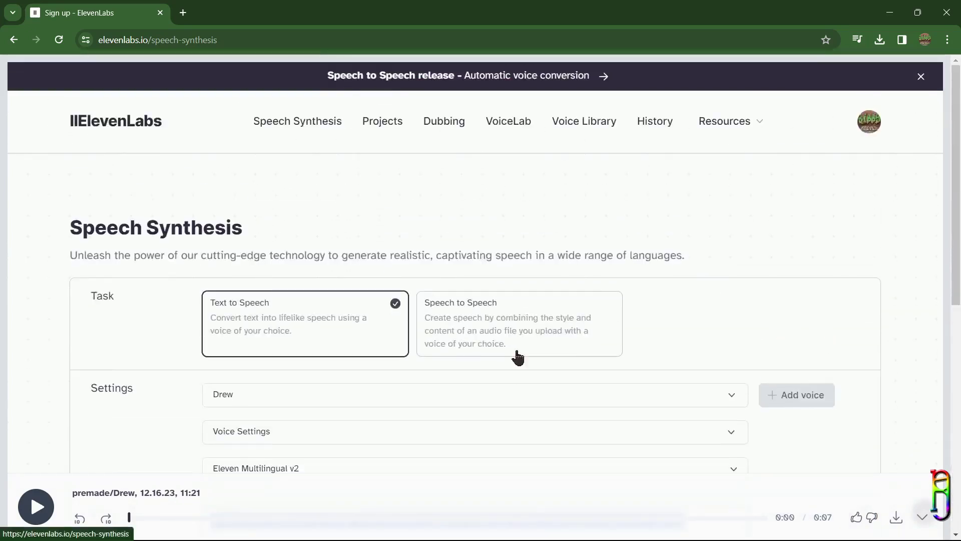
# Step: Select the Speech to Speech task, keep Drew as the voice, then go to Dubbing
pyautogui.click(504, 320)
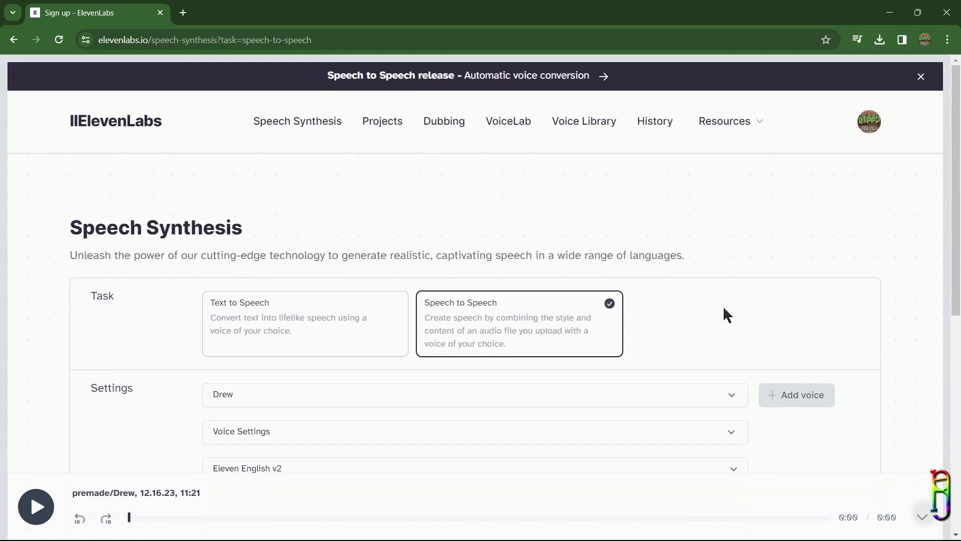
pyautogui.scroll(-3, 699, 300)
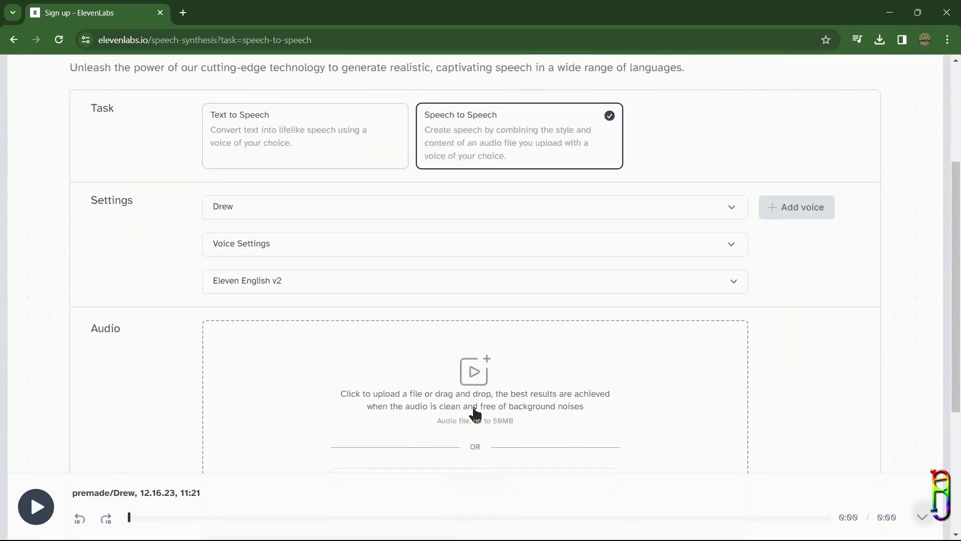
pyautogui.scroll(-3, 820, 380)
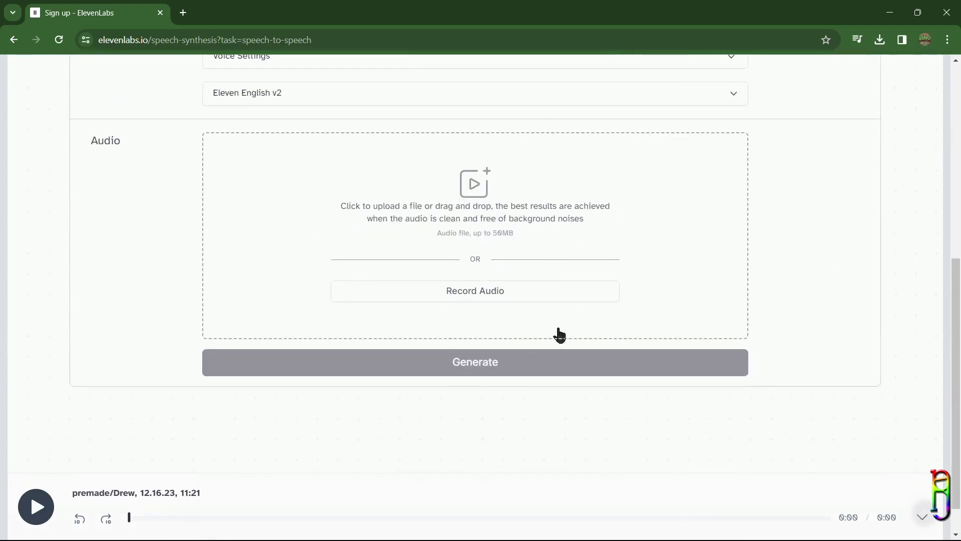
pyautogui.scroll(3, 626, 257)
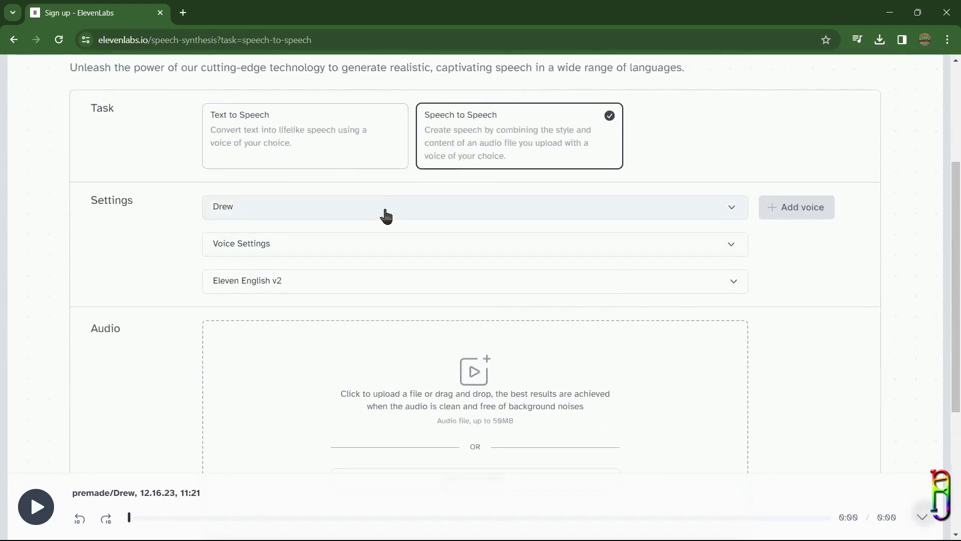
pyautogui.click(308, 215)
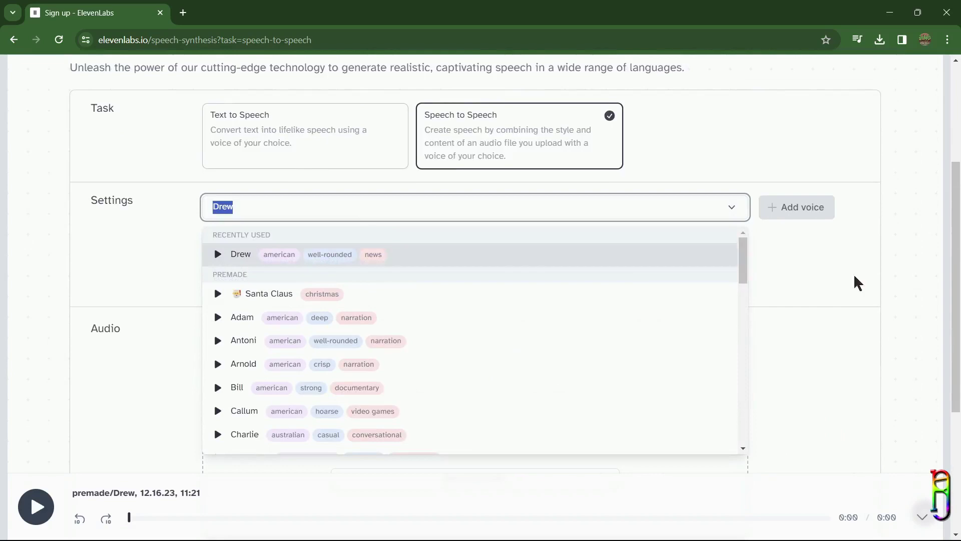
pyautogui.click(859, 285)
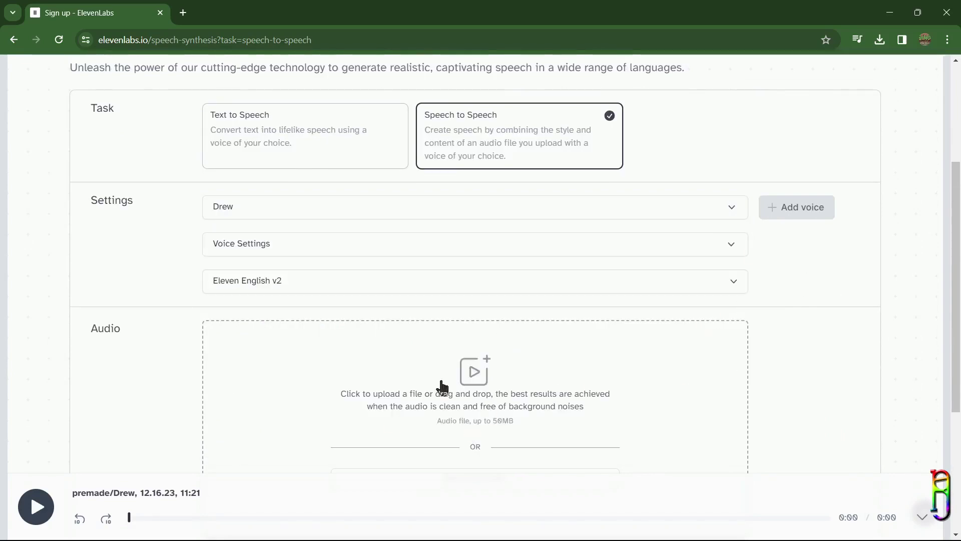
pyautogui.scroll(-1, 802, 295)
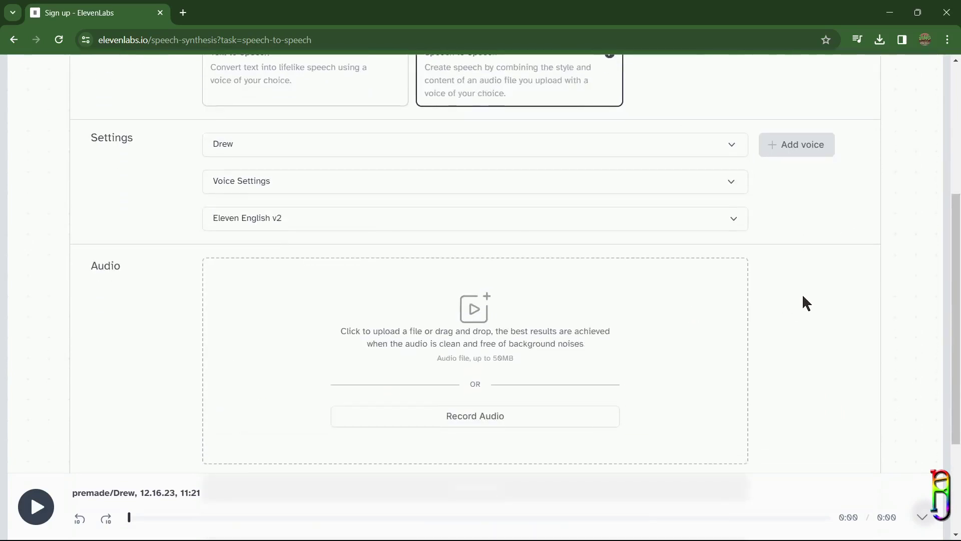
pyautogui.scroll(5, 802, 295)
pyautogui.click(436, 131)
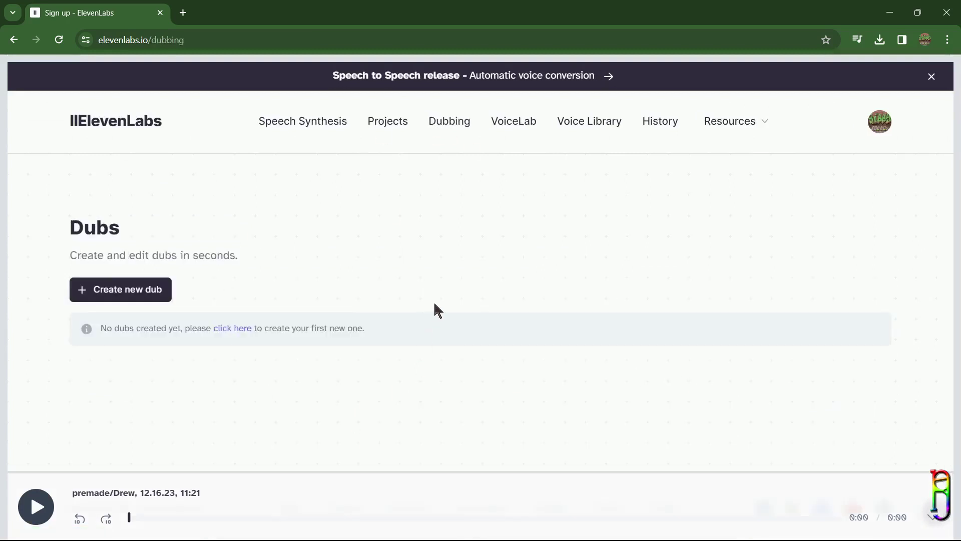
# Step: Create a new dub with Chinese as the target language and open the source-video file picker
pyautogui.click(115, 289)
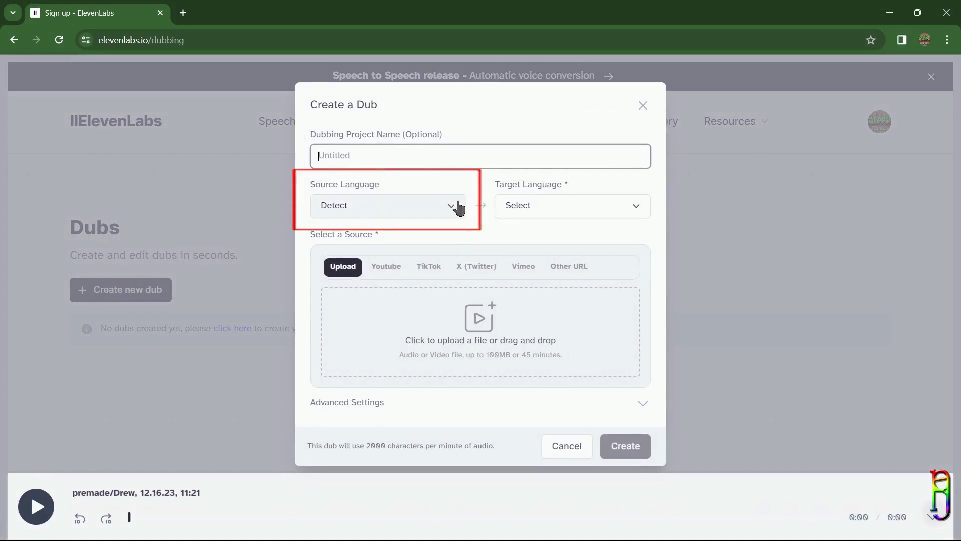
pyautogui.click(585, 210)
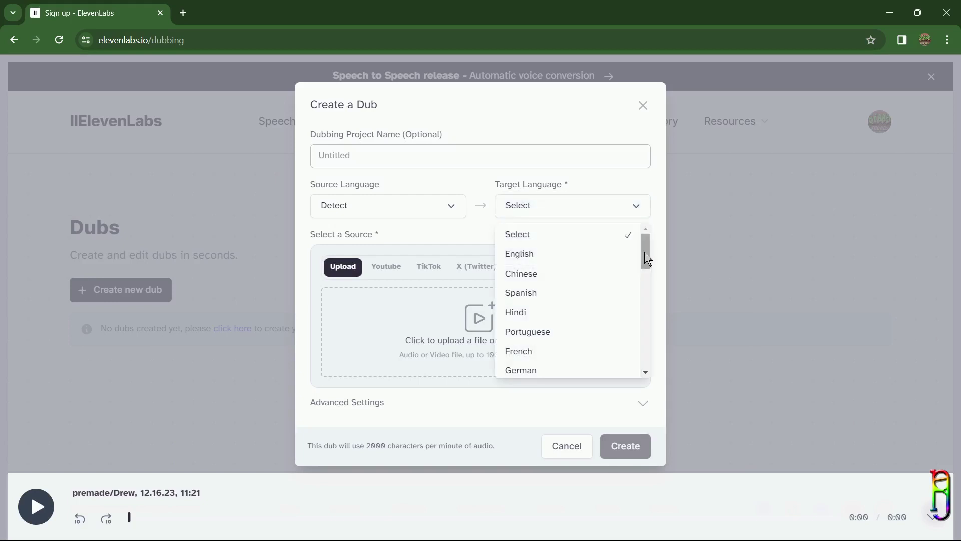
pyautogui.click(530, 281)
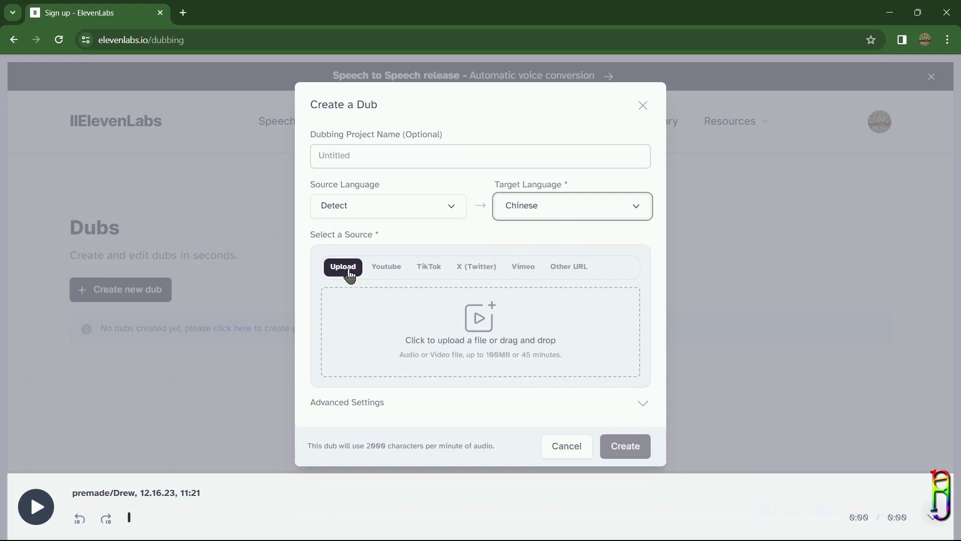
pyautogui.click(483, 320)
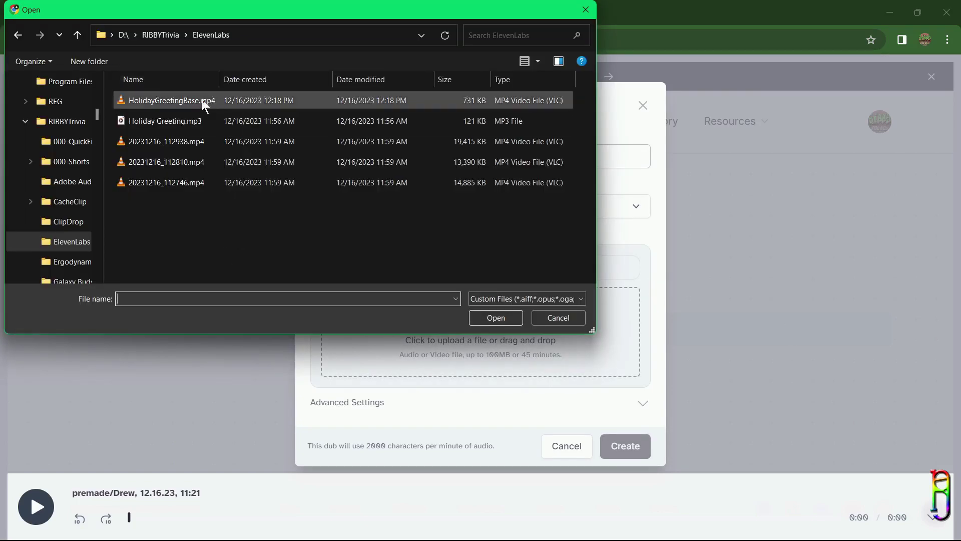
# Step: Load HolidayGreetingBase.mp4, preview it, and create the Chinese dub
pyautogui.doubleClick(203, 99)
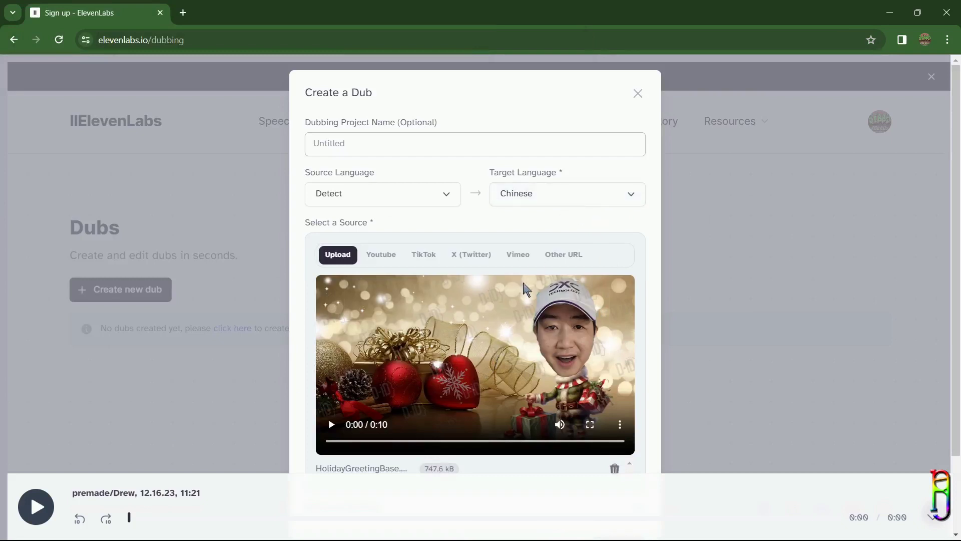
pyautogui.click(331, 425)
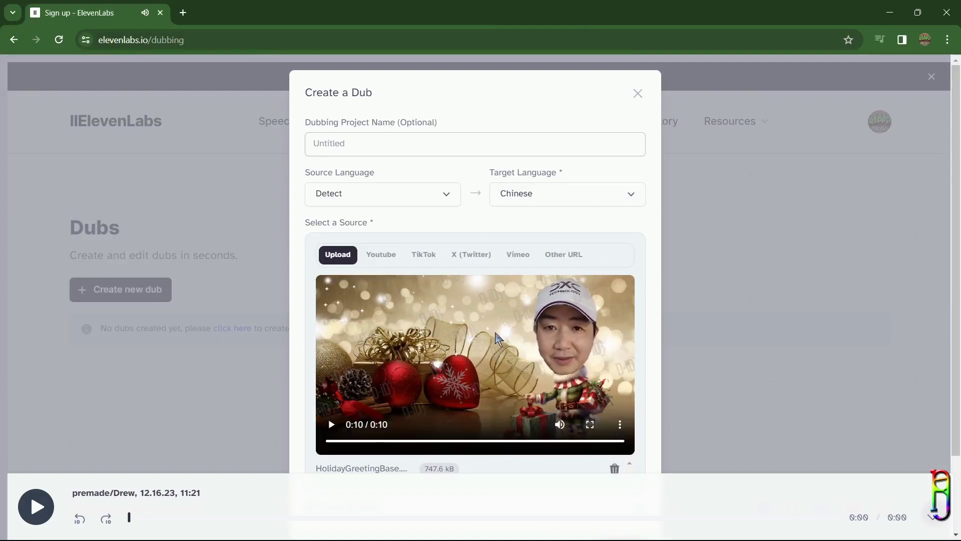
pyautogui.scroll(-2, 538, 293)
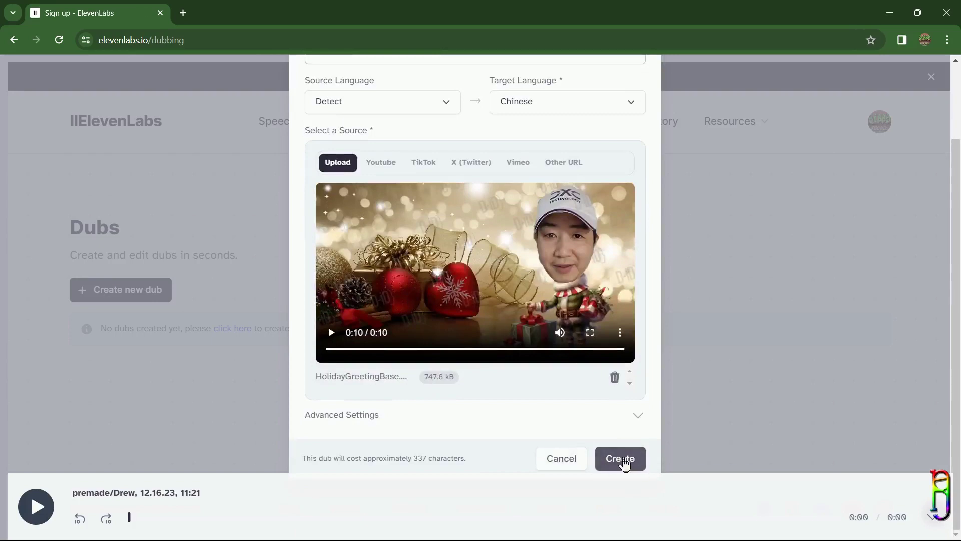
pyautogui.click(620, 459)
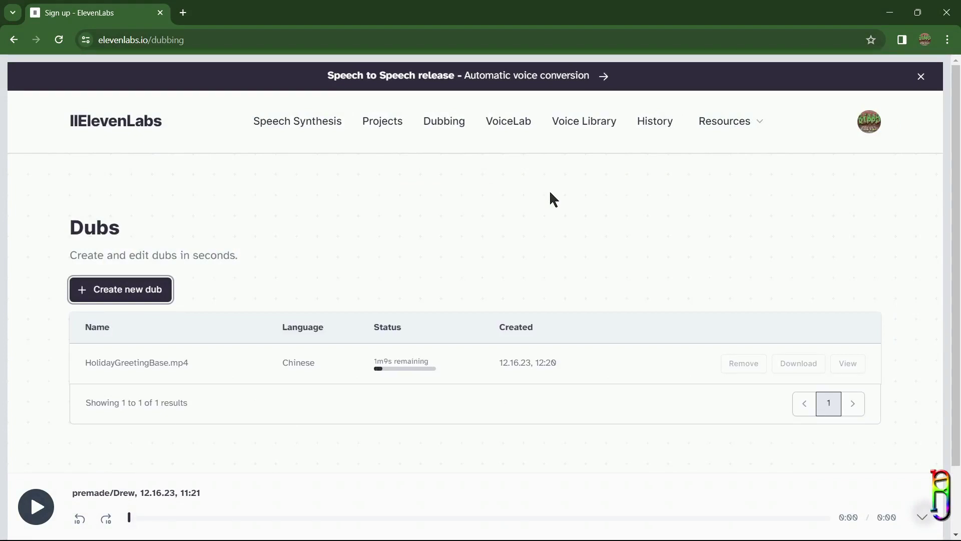
# Step: Create a new German dub using HolidayGreetingBase.mp4 as the source video
pyautogui.click(127, 290)
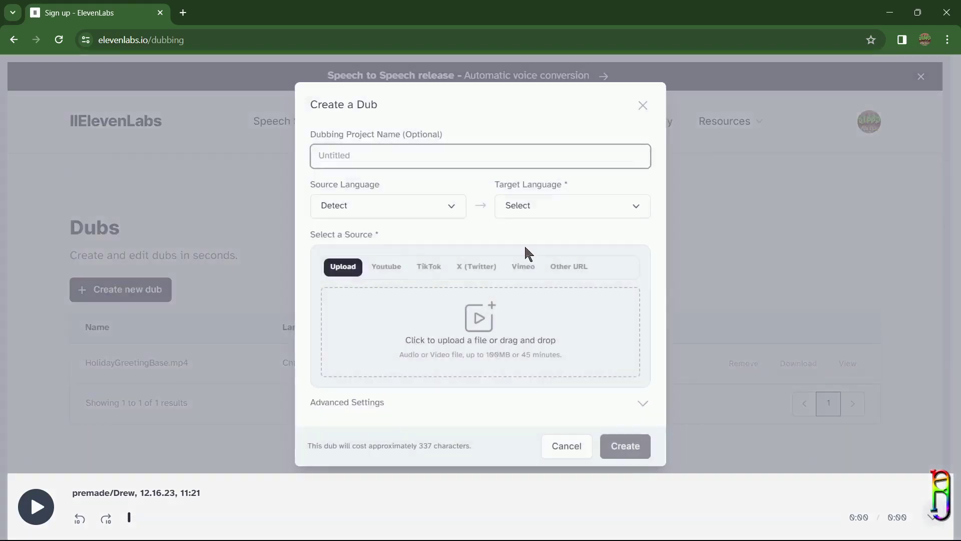
pyautogui.click(570, 206)
pyautogui.click(576, 370)
pyautogui.click(575, 343)
pyautogui.click(578, 323)
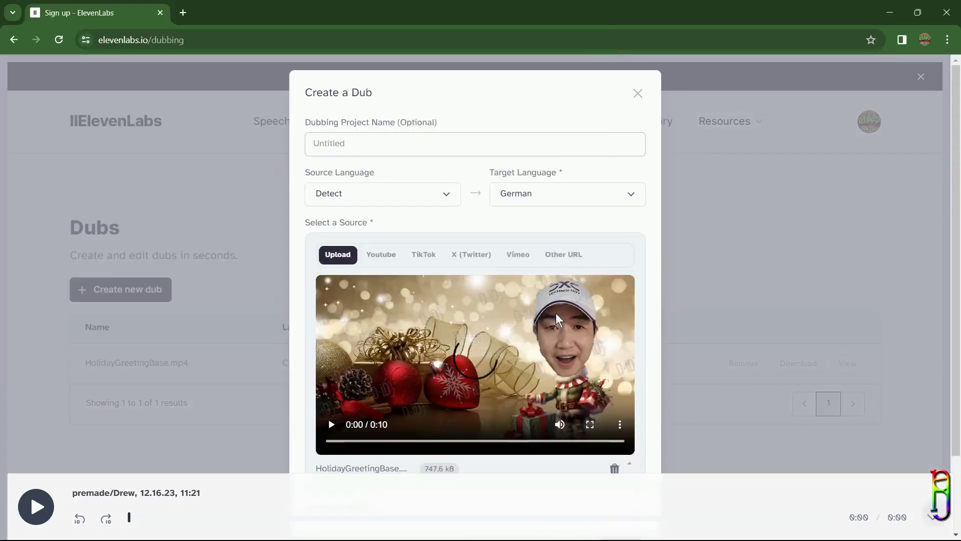
pyautogui.scroll(-3, 563, 330)
pyautogui.click(620, 457)
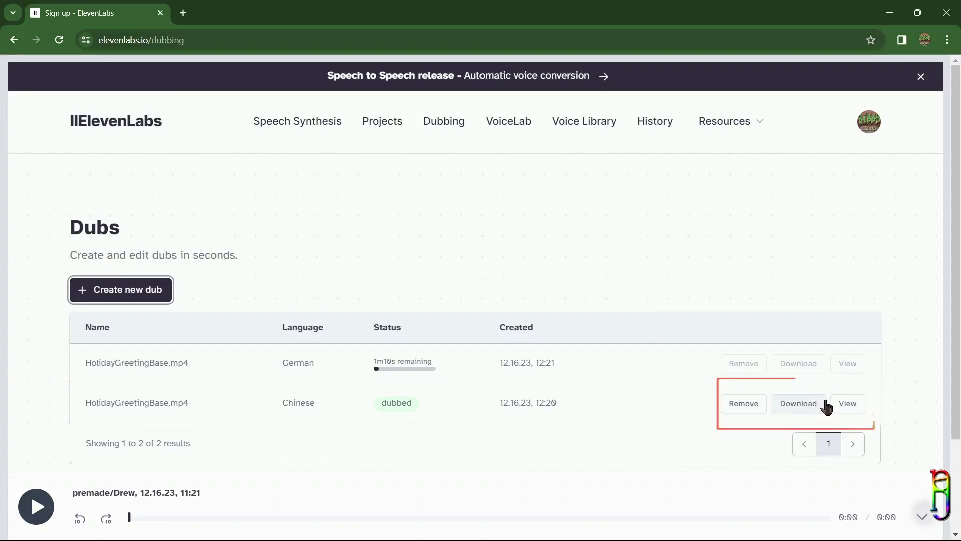
# Step: Preview the finished Chinese dub and download the dubbed video
pyautogui.click(845, 405)
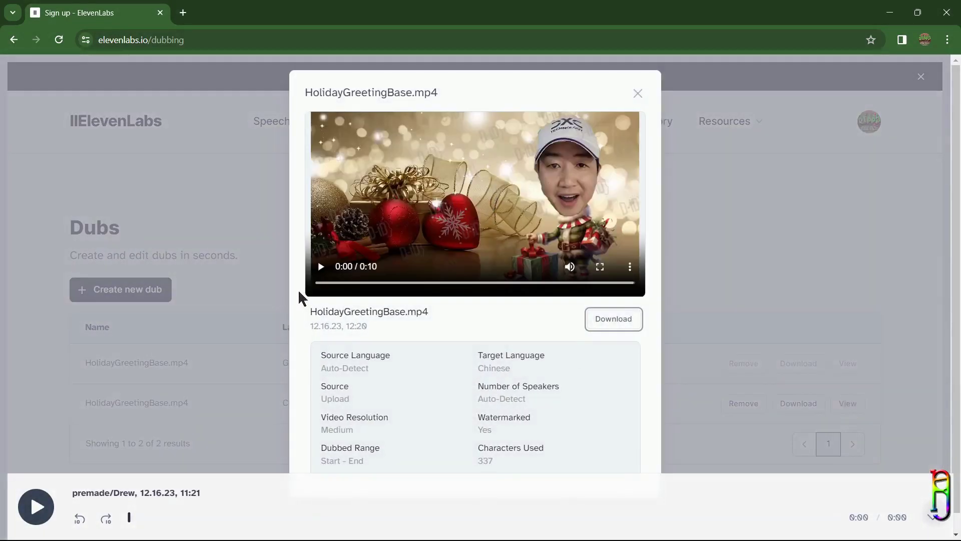
pyautogui.click(320, 268)
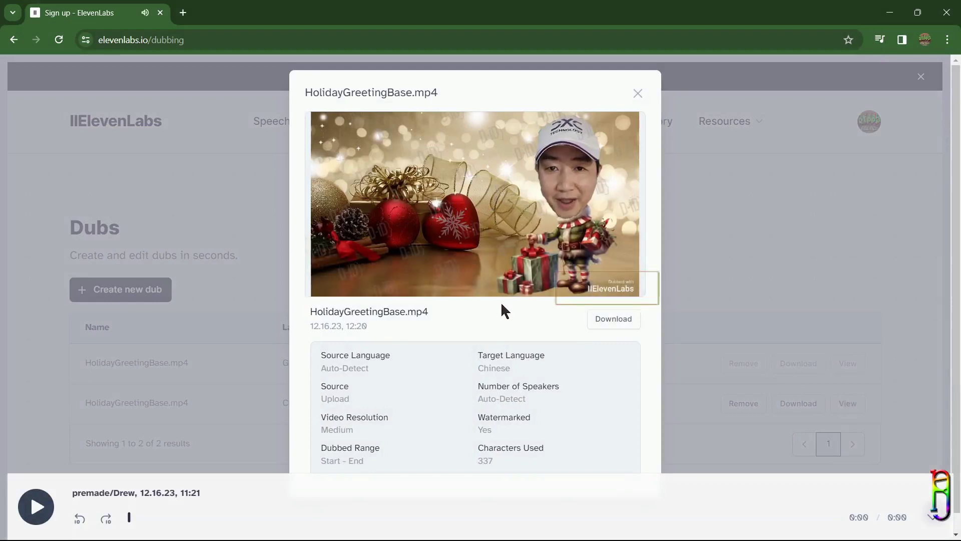
pyautogui.click(604, 324)
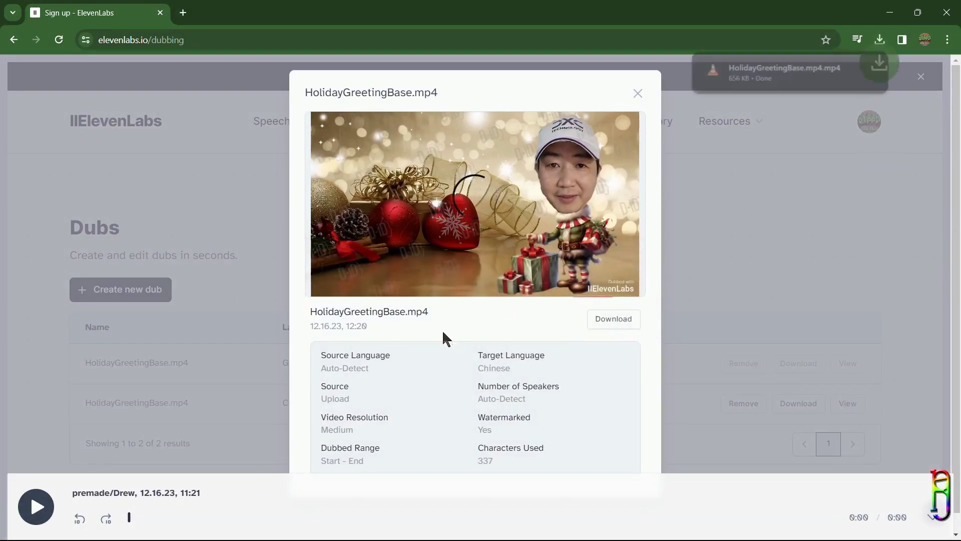
pyautogui.click(637, 93)
# Step: Rename the downloaded file in its folder by removing the duplicated 'Base.mp4'
pyautogui.click(879, 40)
pyautogui.click(870, 98)
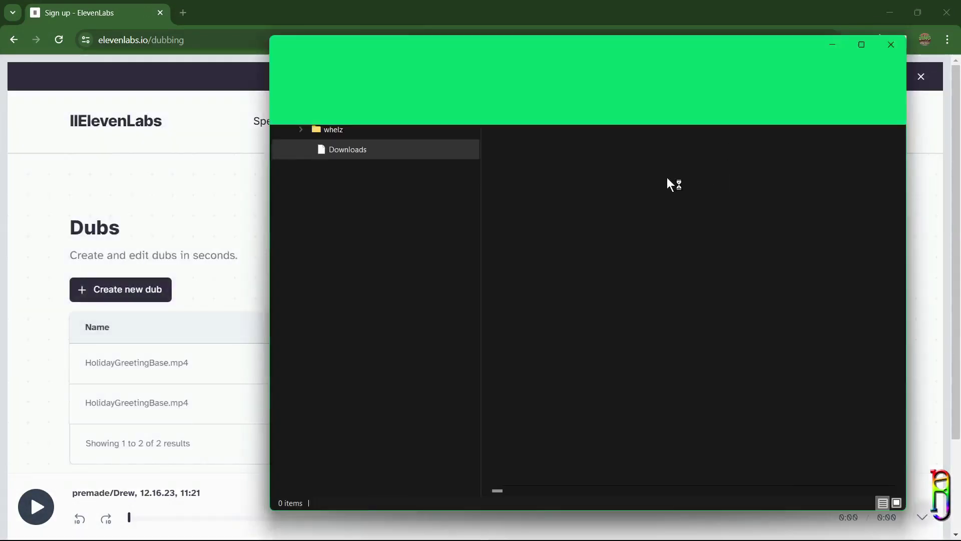
pyautogui.click(608, 158)
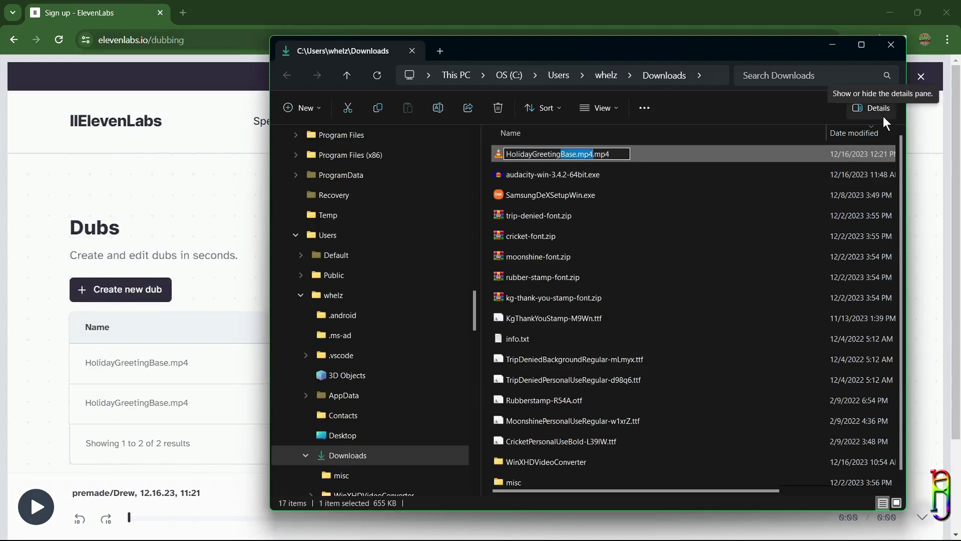
pyautogui.press('BackSpace')
pyautogui.click(563, 6)
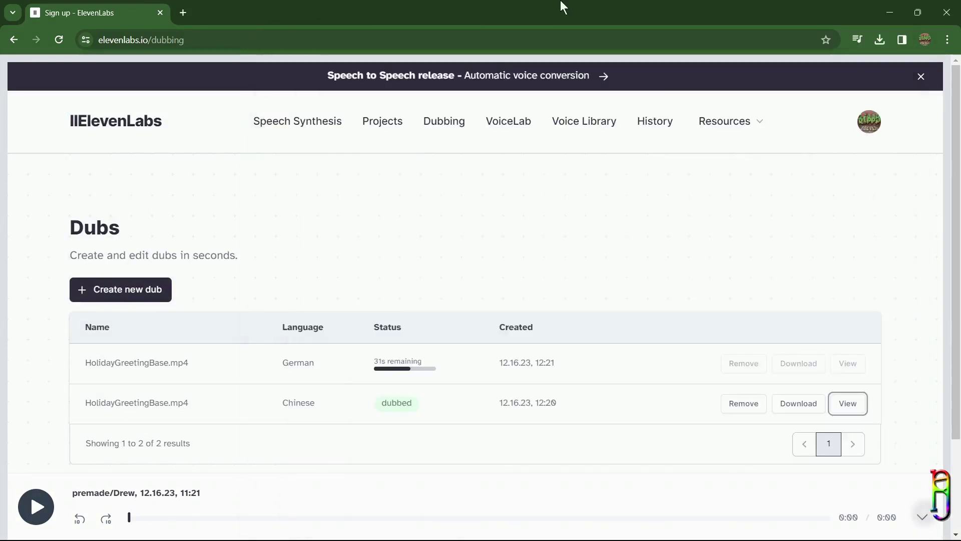
# Step: Create a Hindi dub of HolidayGreetingBase.mp4 named HolidayGreeting-Hindi
pyautogui.click(141, 294)
pyautogui.click(591, 320)
pyautogui.doubleClick(215, 101)
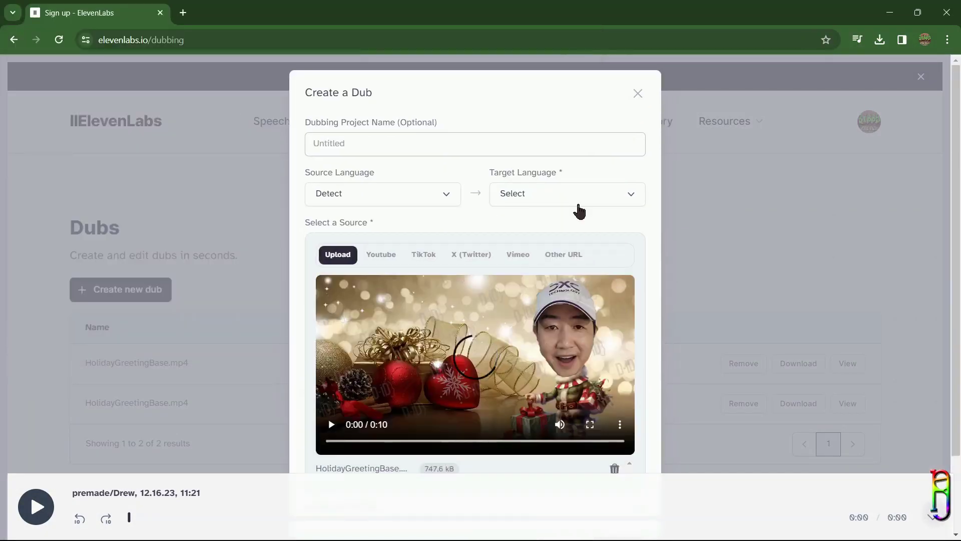
pyautogui.click(573, 198)
pyautogui.click(544, 300)
pyautogui.click(376, 145)
pyautogui.write('HolidayGreeting-Hindi')
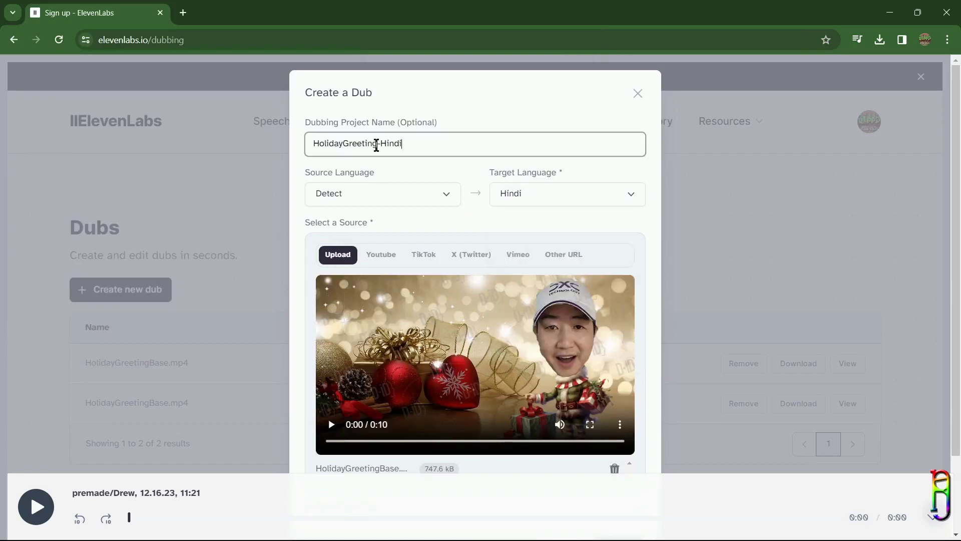
pyautogui.scroll(-2, 376, 145)
pyautogui.click(611, 457)
# Step: Create a Spanish dub of the holiday greeting video named HolidayGreeting-Spanish
pyautogui.click(120, 289)
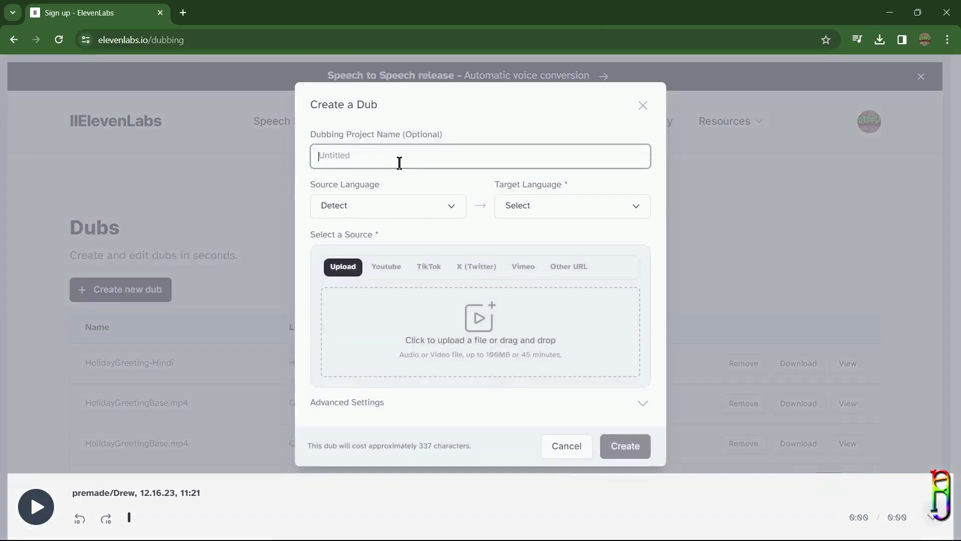
pyautogui.click(581, 206)
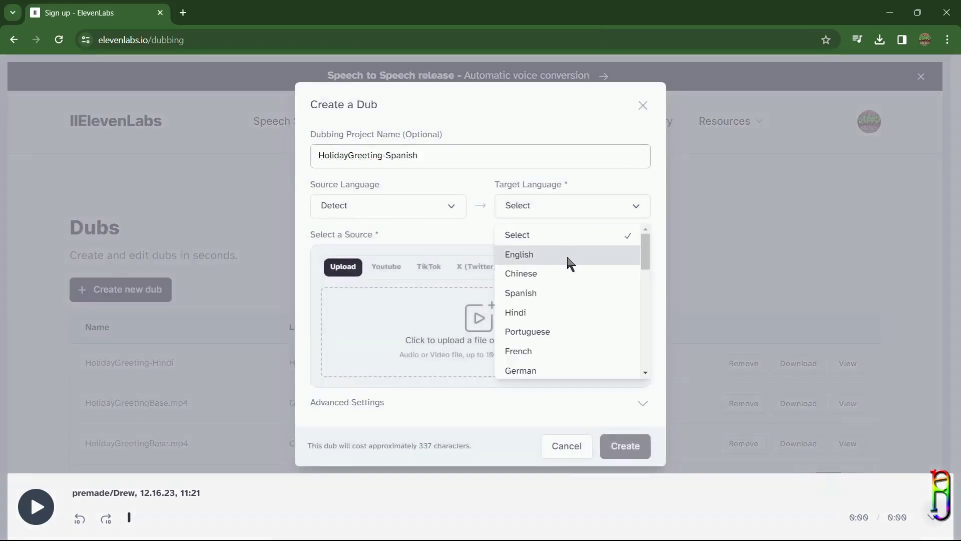
pyautogui.click(532, 300)
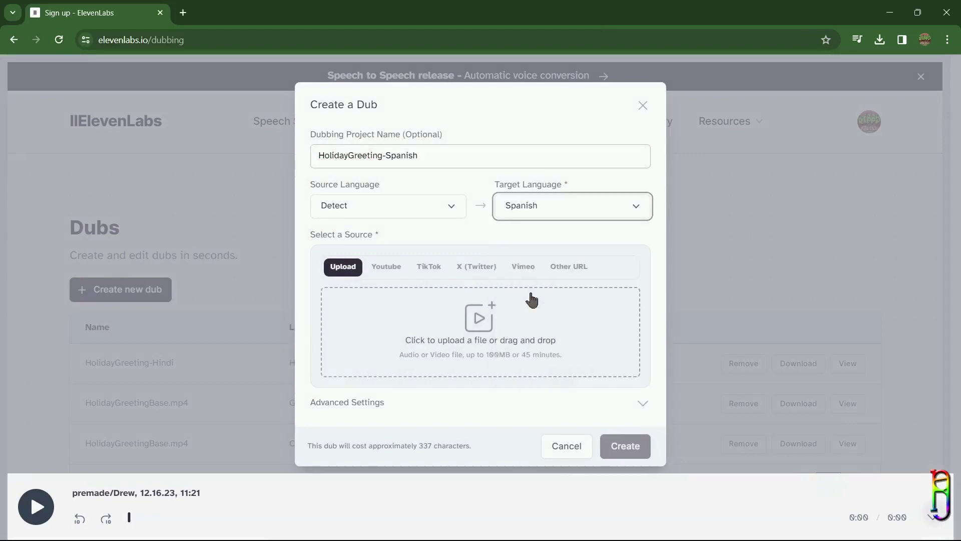
pyautogui.click(526, 377)
pyautogui.doubleClick(200, 102)
pyautogui.scroll(-2, 634, 423)
pyautogui.click(120, 290)
# Step: Set up a Filipino dub named HolidayGreeting-Filipino from the holiday greeting video
pyautogui.write('HolidayGreeting-Filipino')
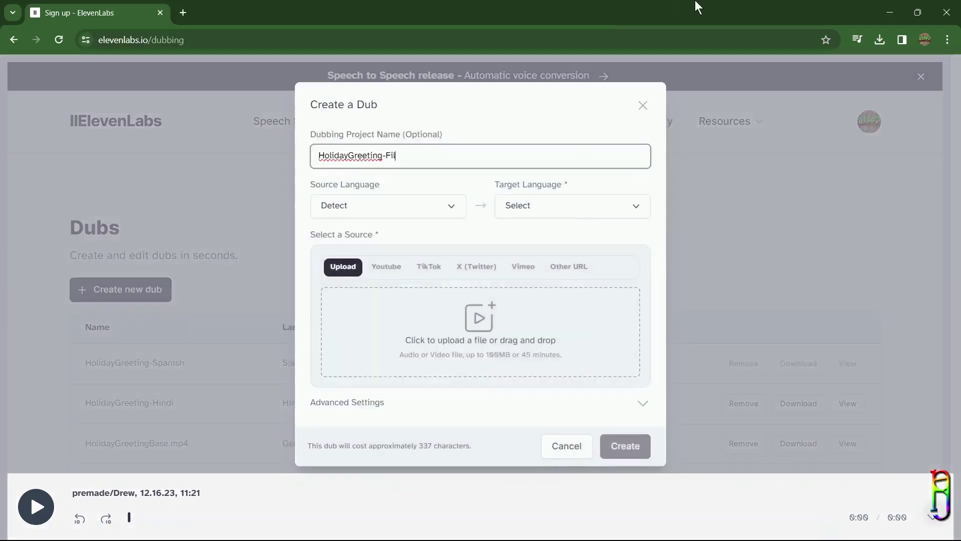
pyautogui.click(575, 208)
pyautogui.scroll(-3, 572, 338)
pyautogui.click(566, 340)
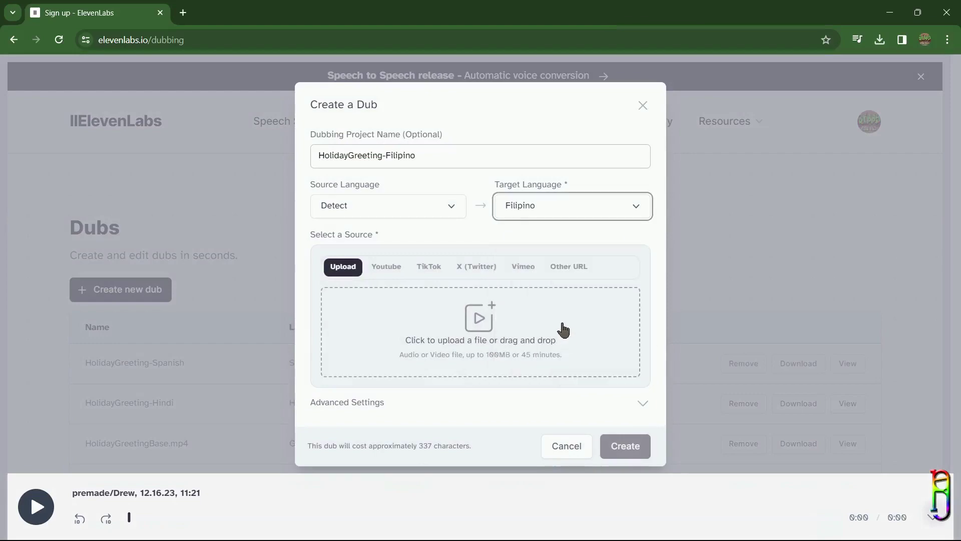
pyautogui.click(531, 336)
pyautogui.doubleClick(199, 102)
# Step: Submit the Filipino dub, then download the finished Spanish dubbed video
pyautogui.scroll(-2, 547, 374)
pyautogui.click(611, 457)
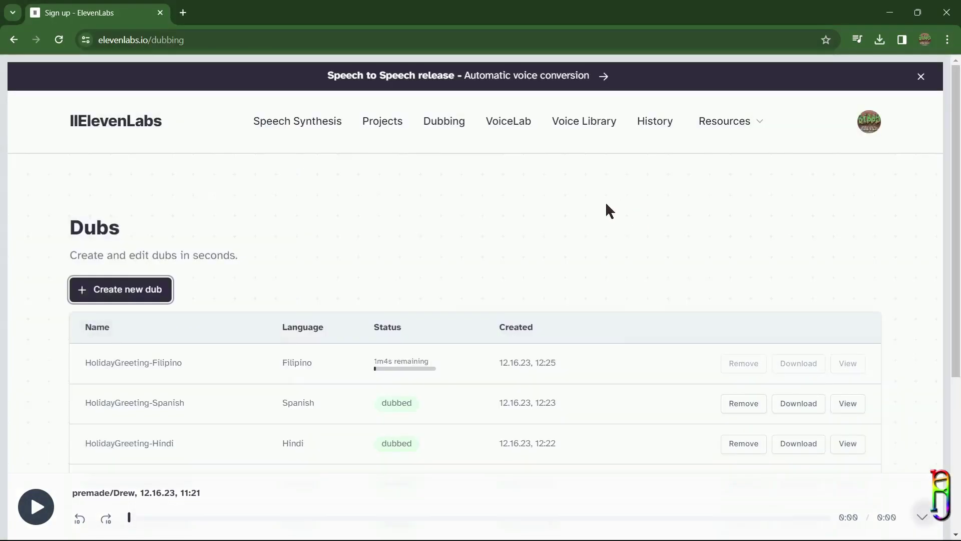
pyautogui.click(847, 403)
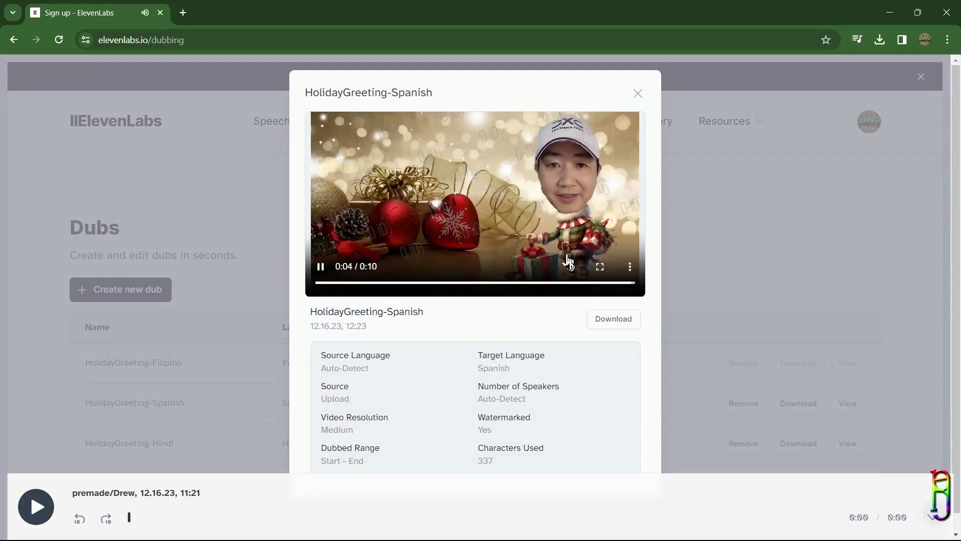
pyautogui.click(613, 319)
pyautogui.click(637, 94)
# Step: Preview the finished Filipino dub in its details view, then close it
pyautogui.scroll(-3, 571, 365)
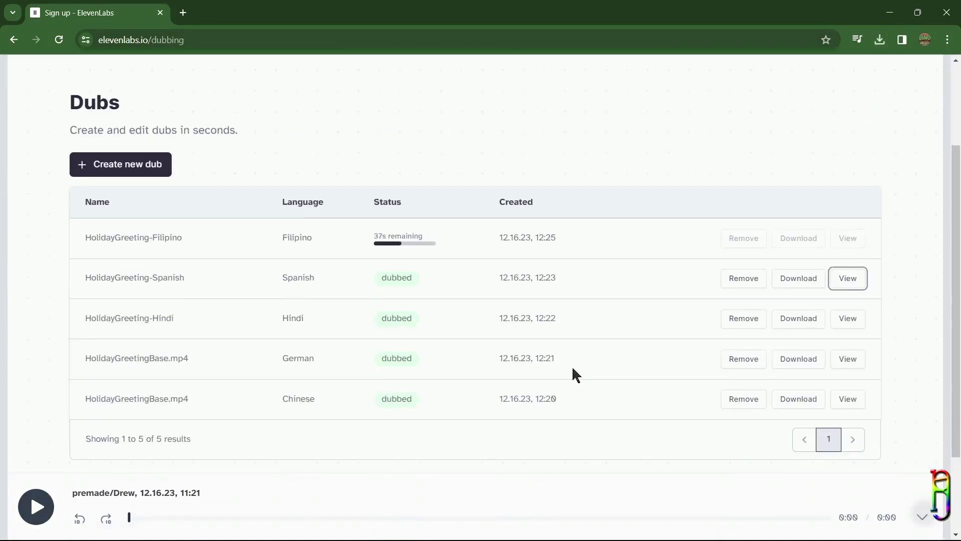
pyautogui.scroll(1, 626, 246)
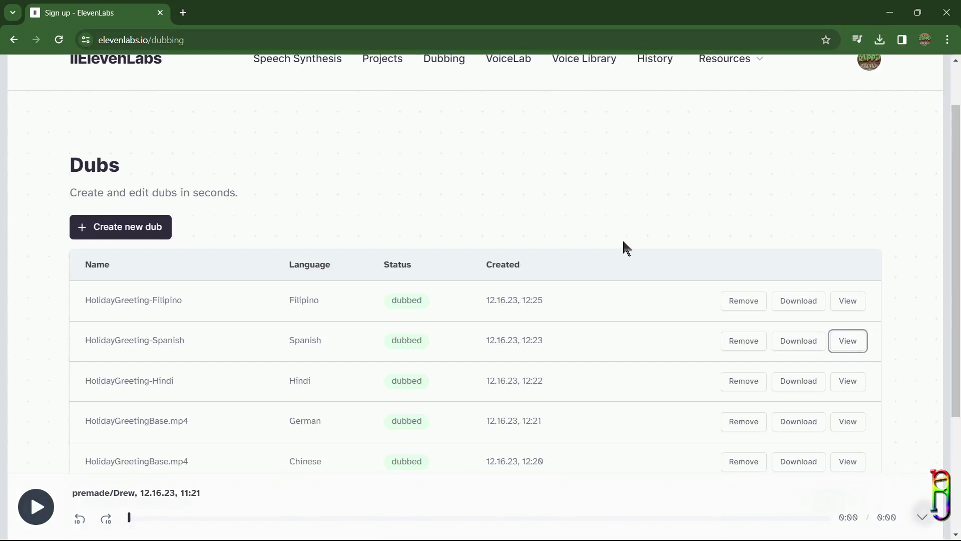
pyautogui.click(848, 301)
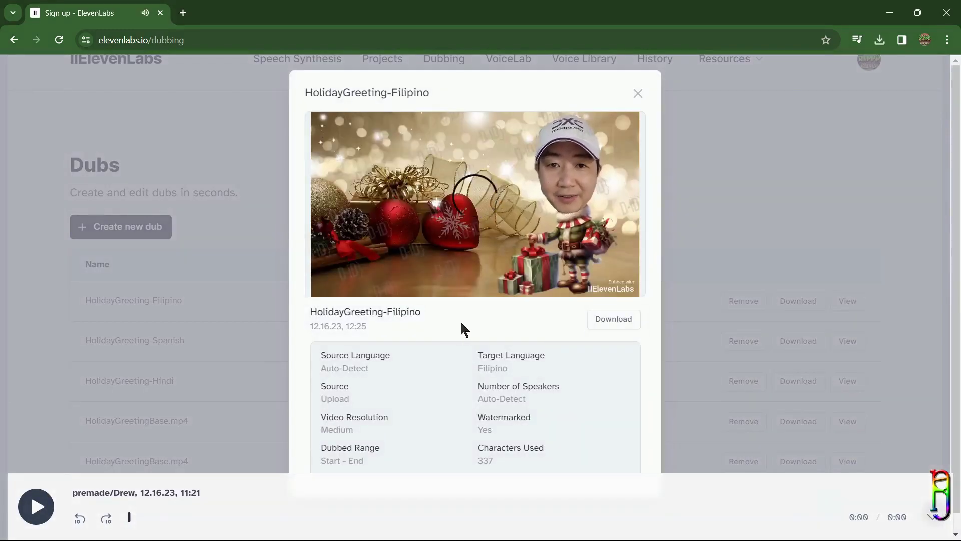
pyautogui.click(321, 270)
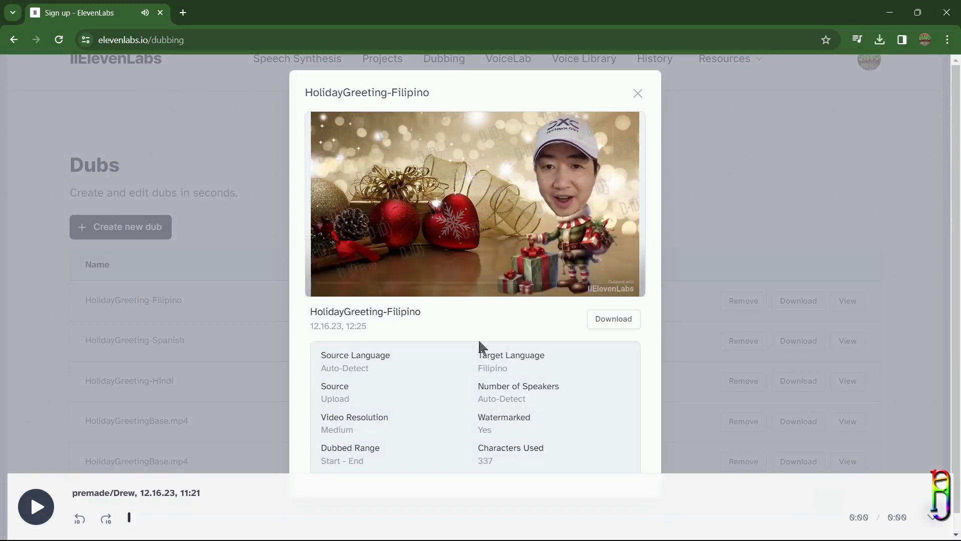
pyautogui.scroll(-1, 482, 347)
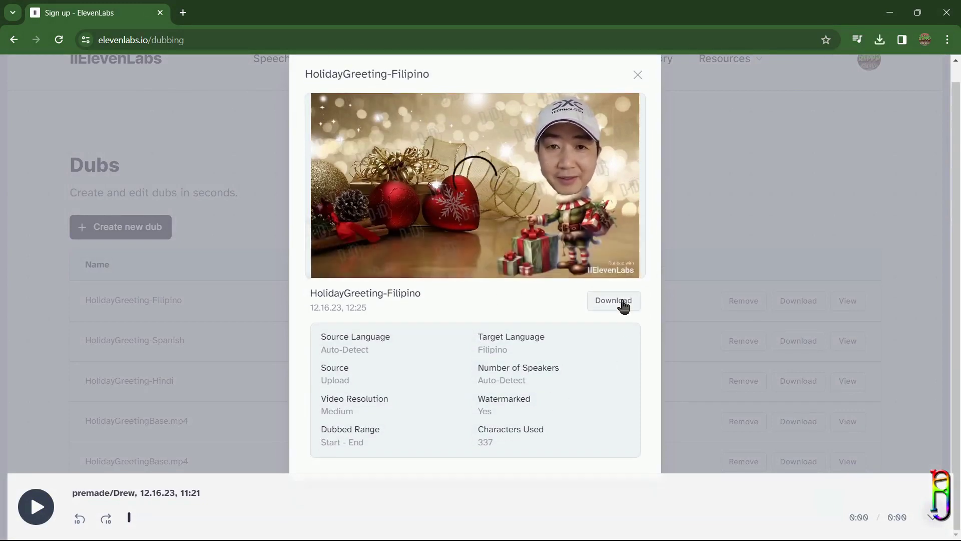
pyautogui.click(637, 75)
pyautogui.scroll(5, 571, 384)
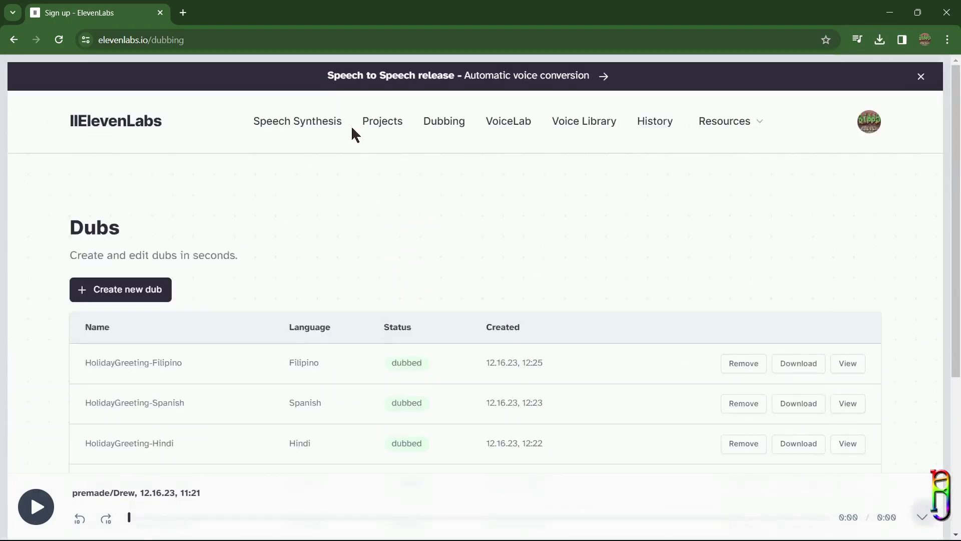
pyautogui.click(758, 125)
pyautogui.scroll(-1, 540, 298)
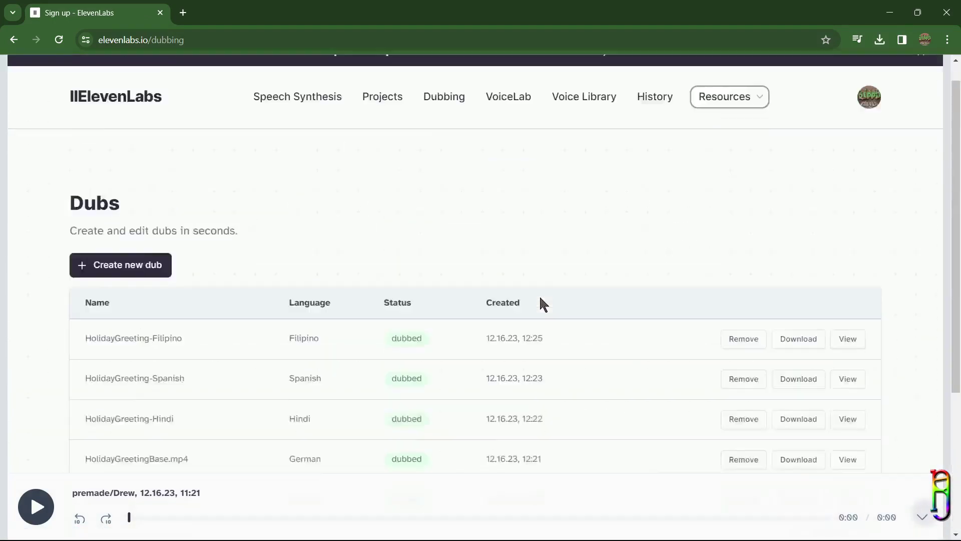
pyautogui.scroll(1, 539, 299)
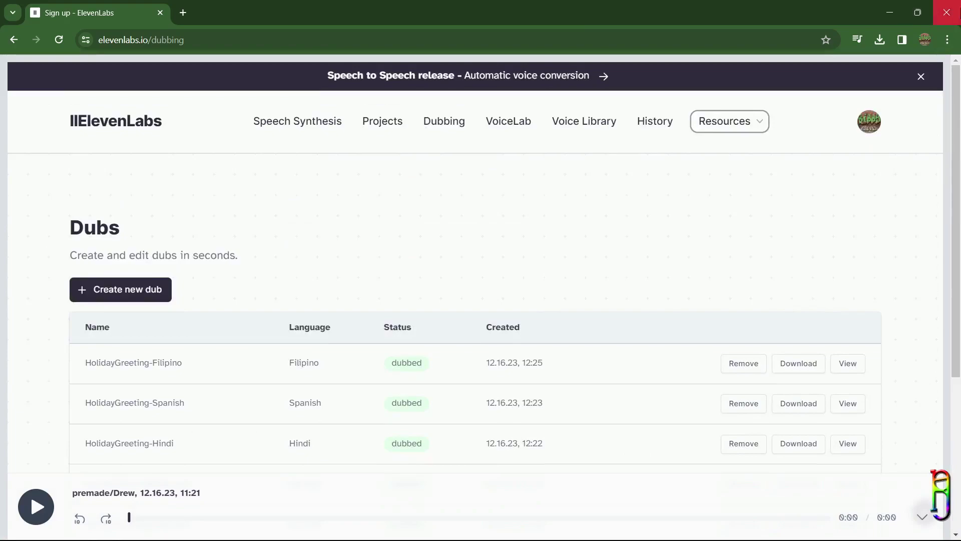